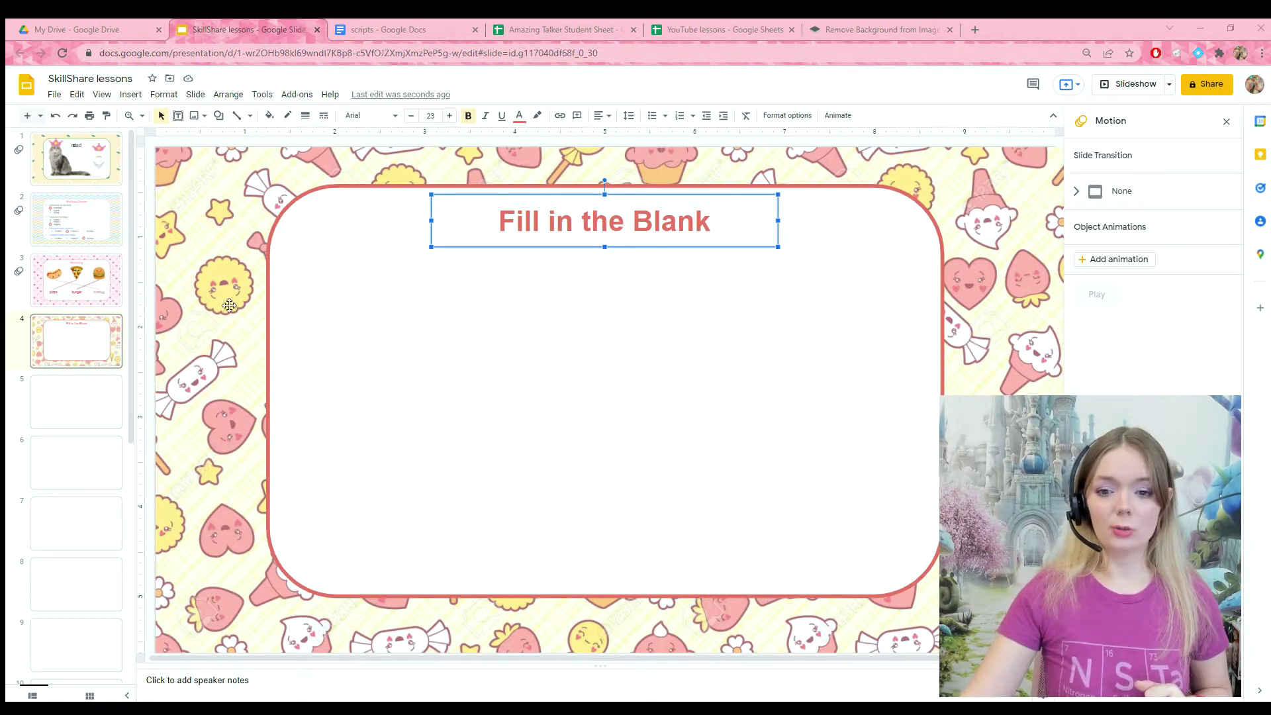
Insert a text box below the title and start a numbered list with "Fjdshjg rjth ___________ fdgjkghdhg r".
click(130, 96)
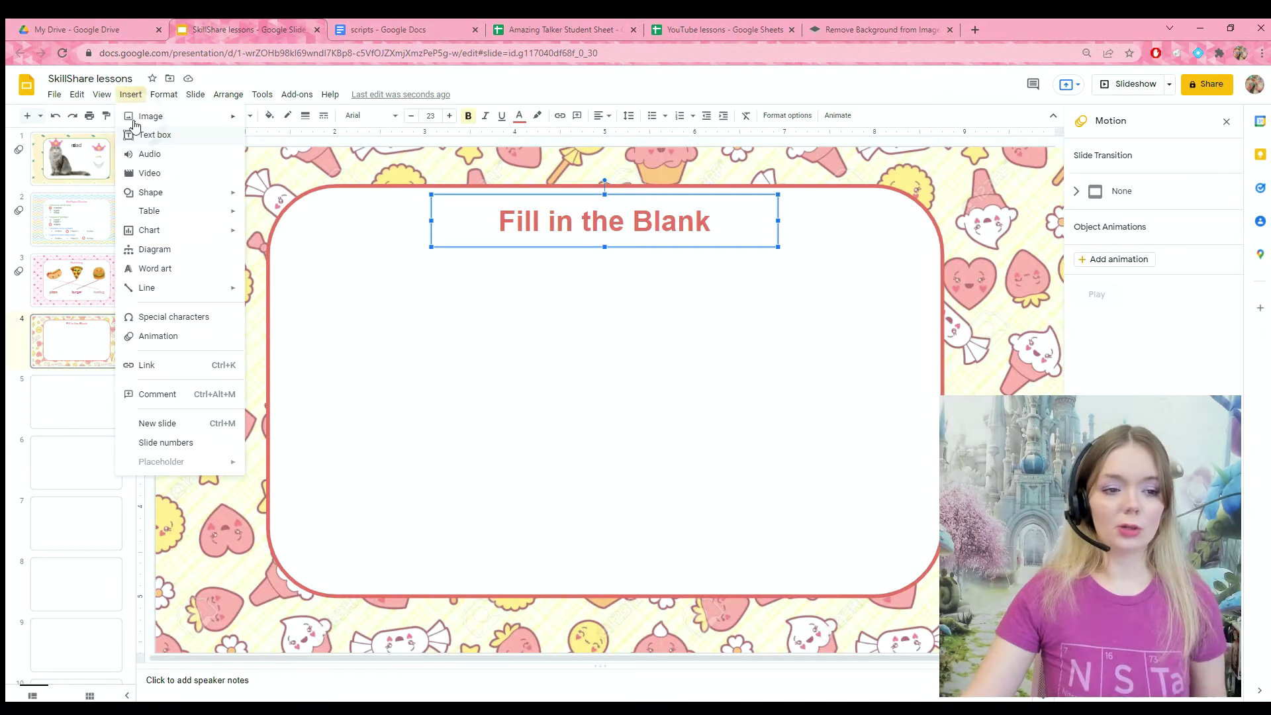
click(136, 132)
drag(302, 282, 824, 528)
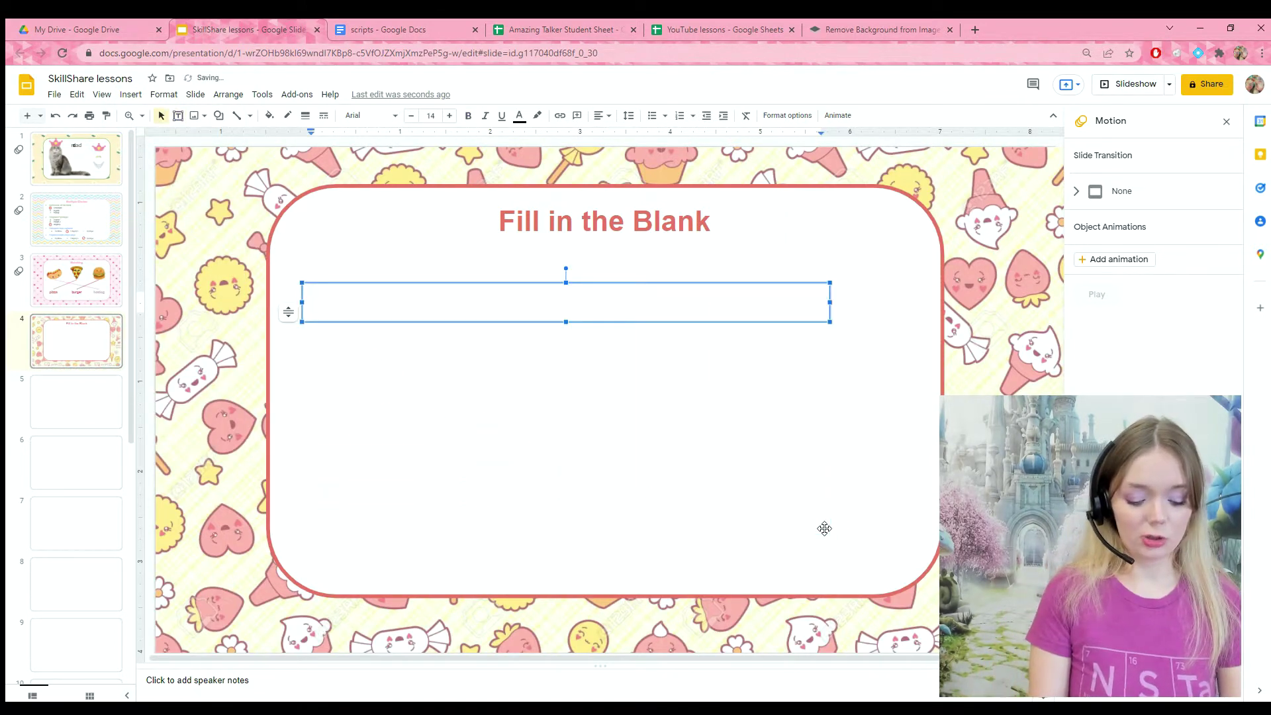
text(1. )
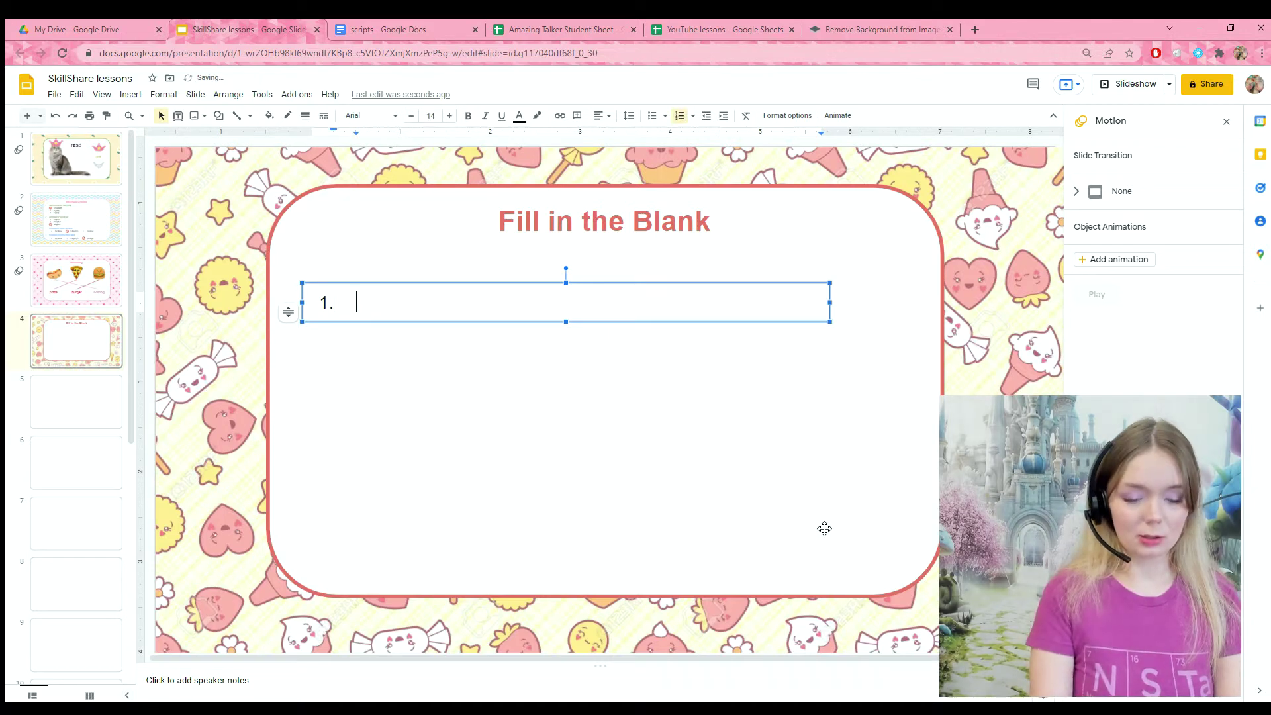
text(Fjdshjg rjth)
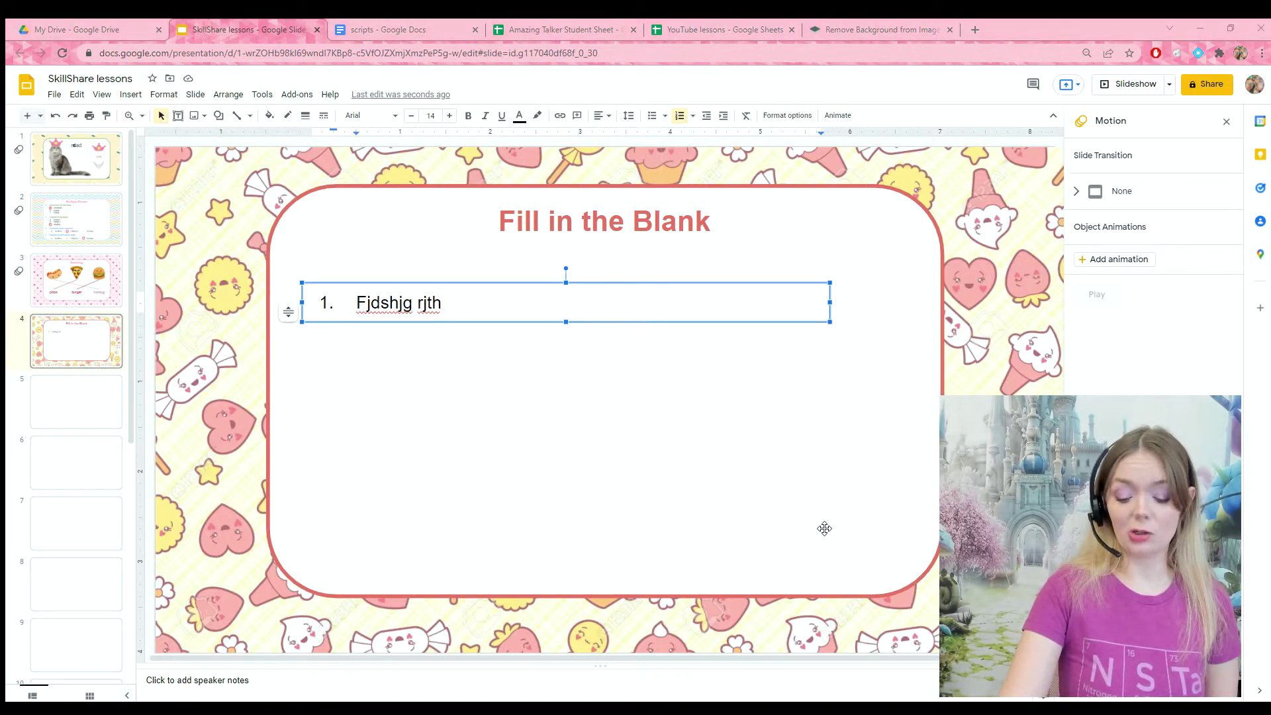
click(468, 319)
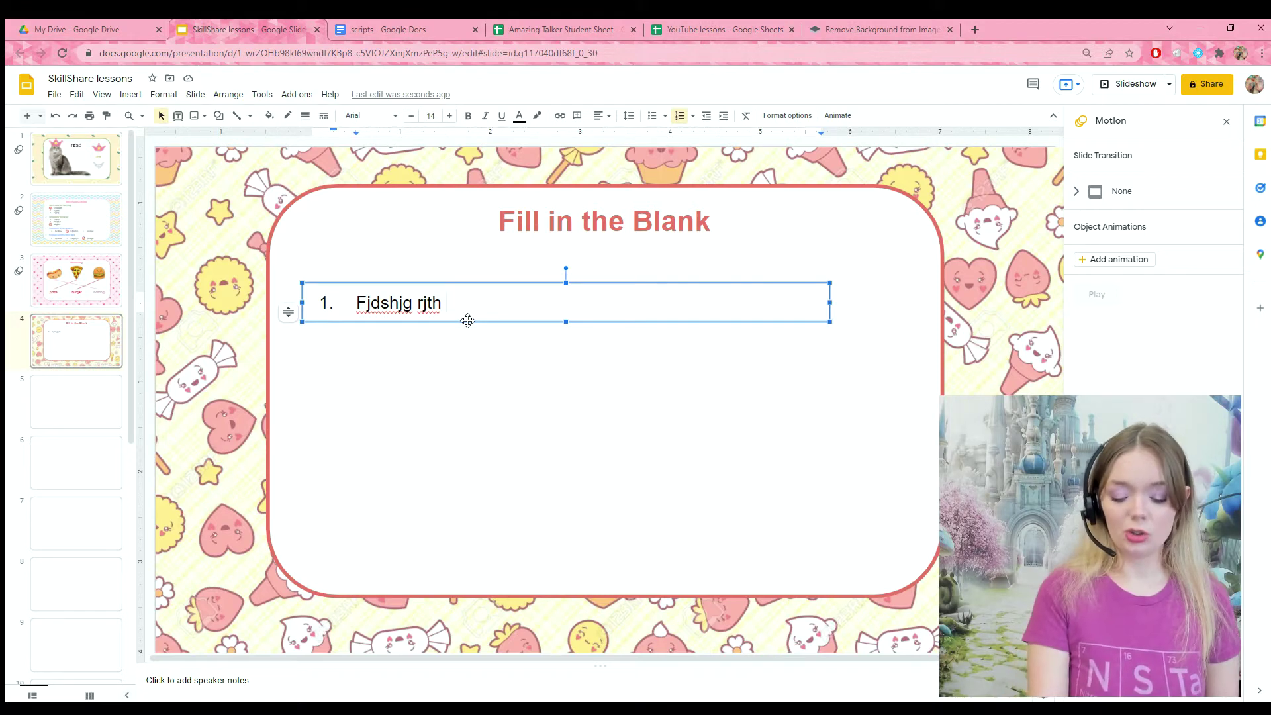
text(___________)
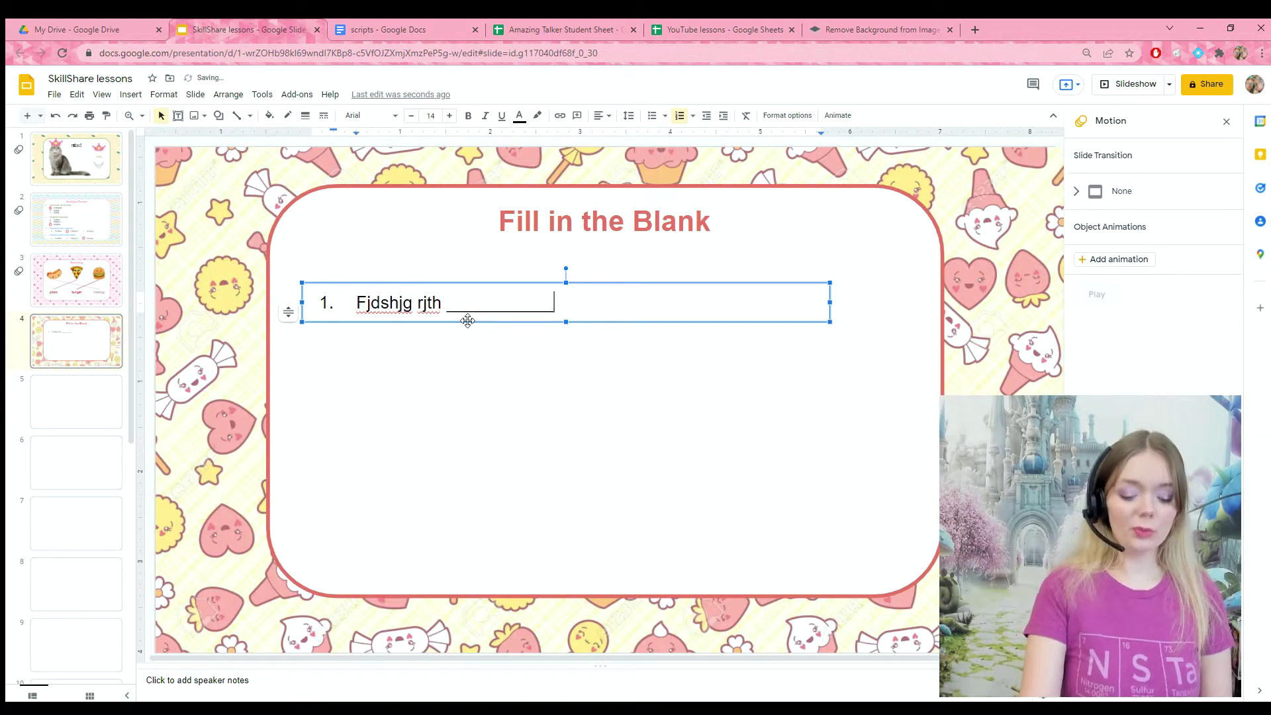
text( fdgjkghdhg r)
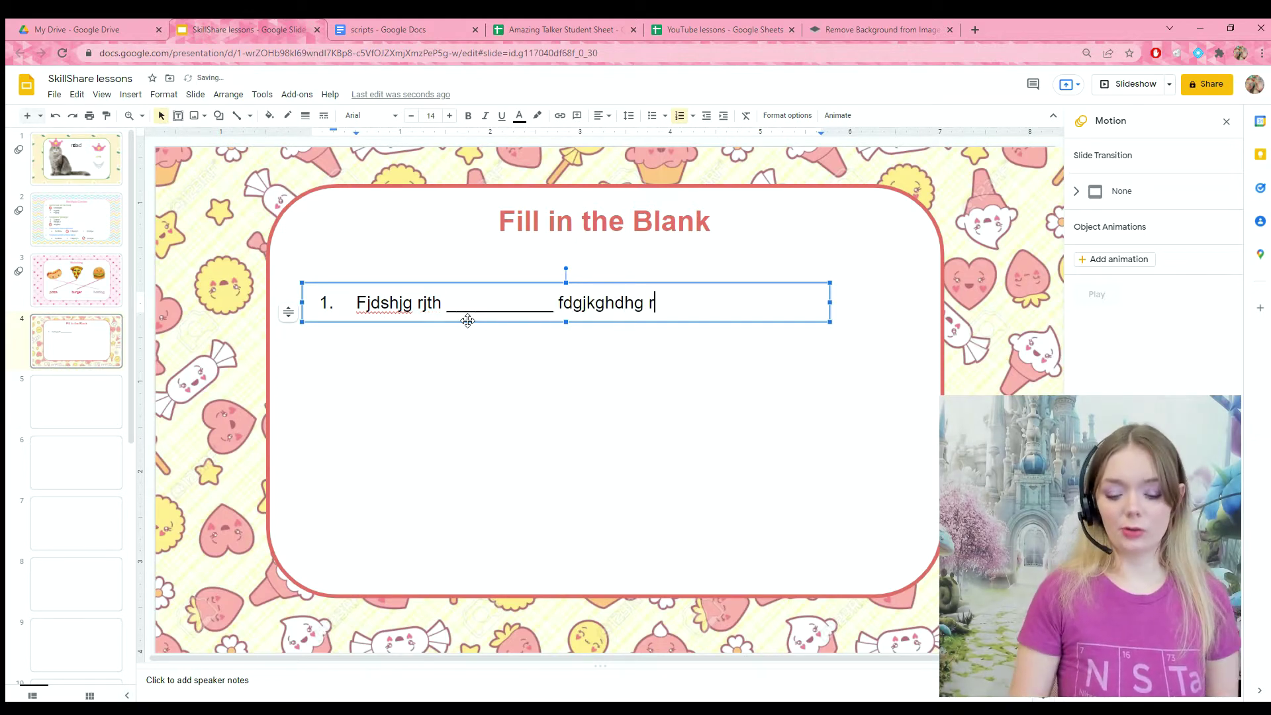
Leave an empty line and add numbered item 2, "Dhfjkhkr teh fdgjer tgegthr", followed by an underscore blank.
key(Return)
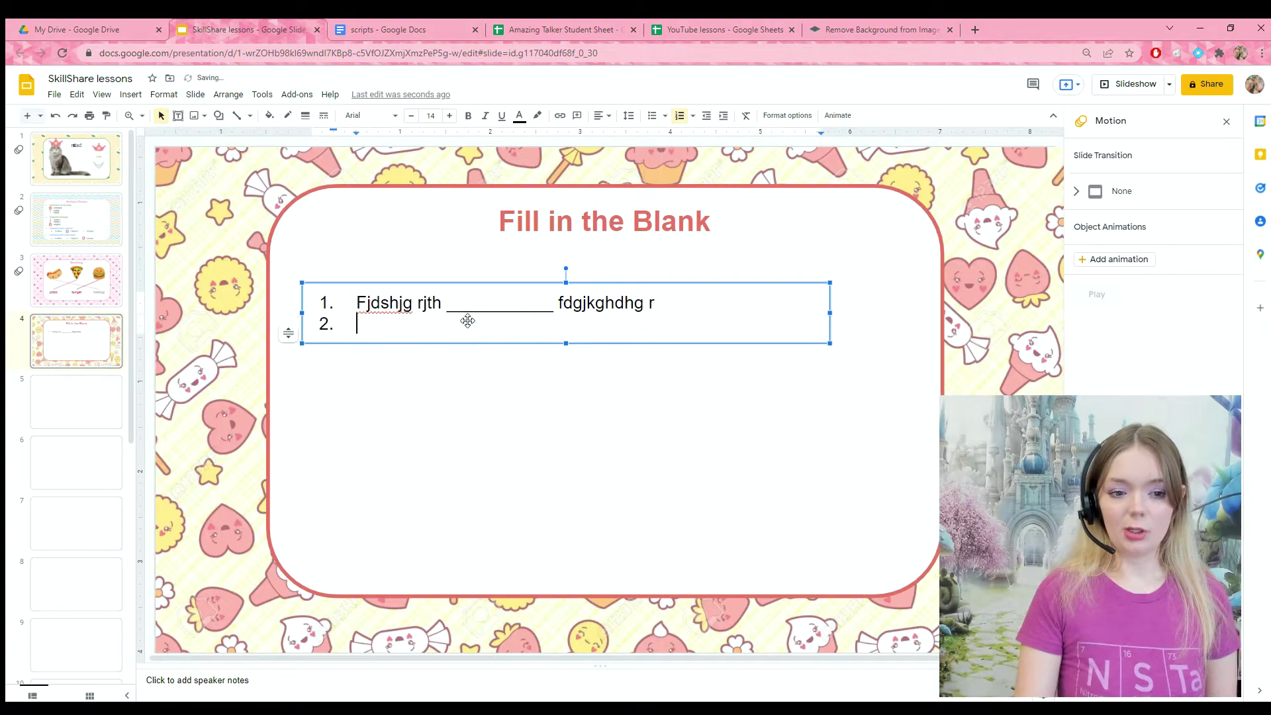
key(BackSpace)
key(BackSpace)
text(2. Dhfjkhkr teh fd)
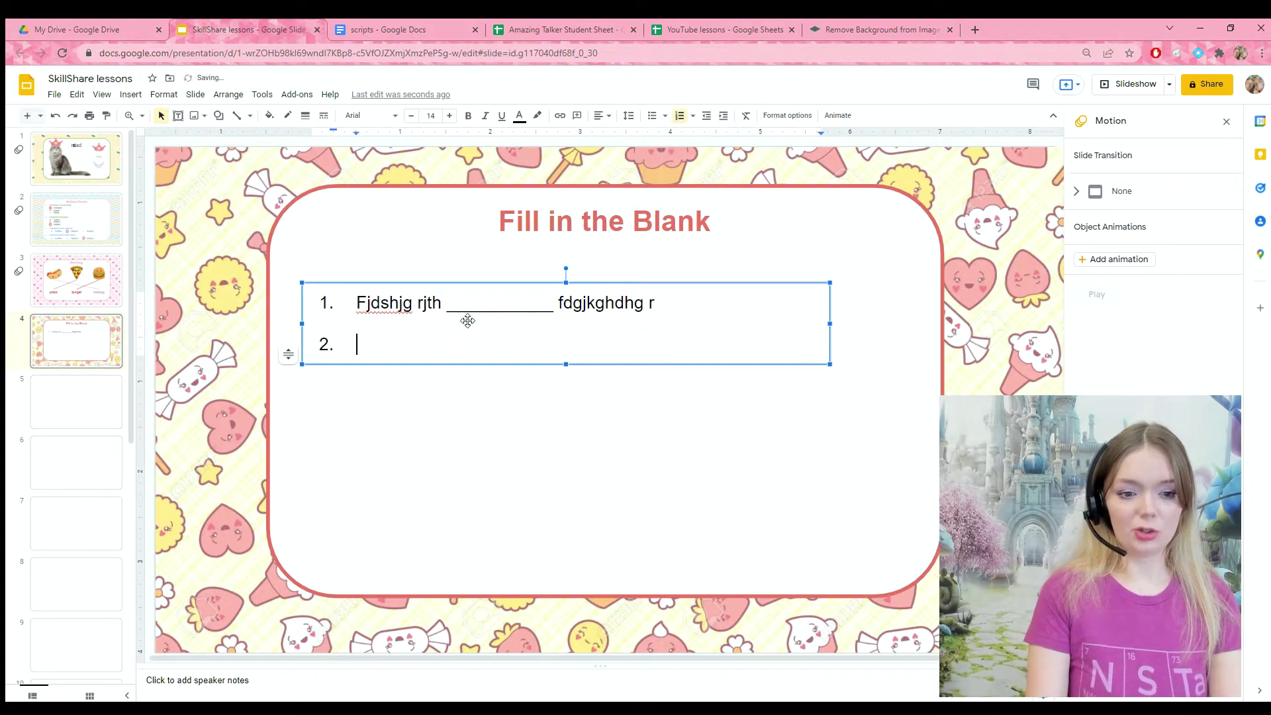
text(gjer tgegthr __)
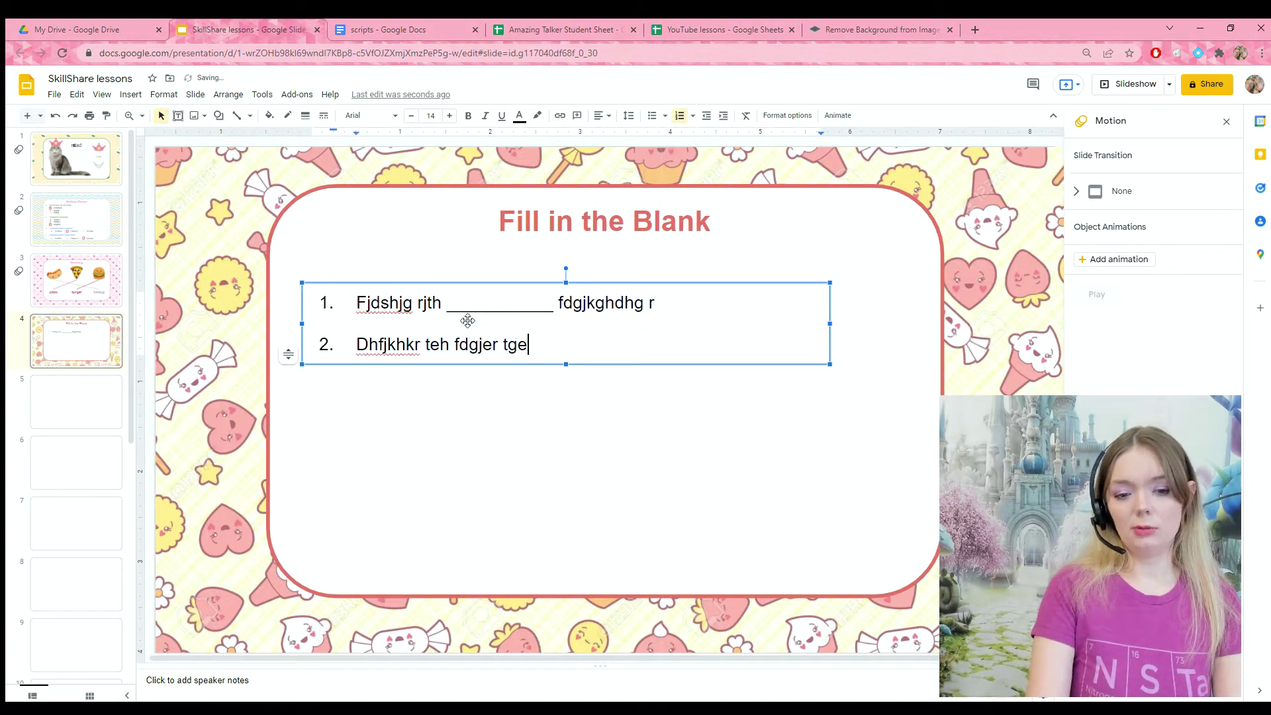
text(_______)
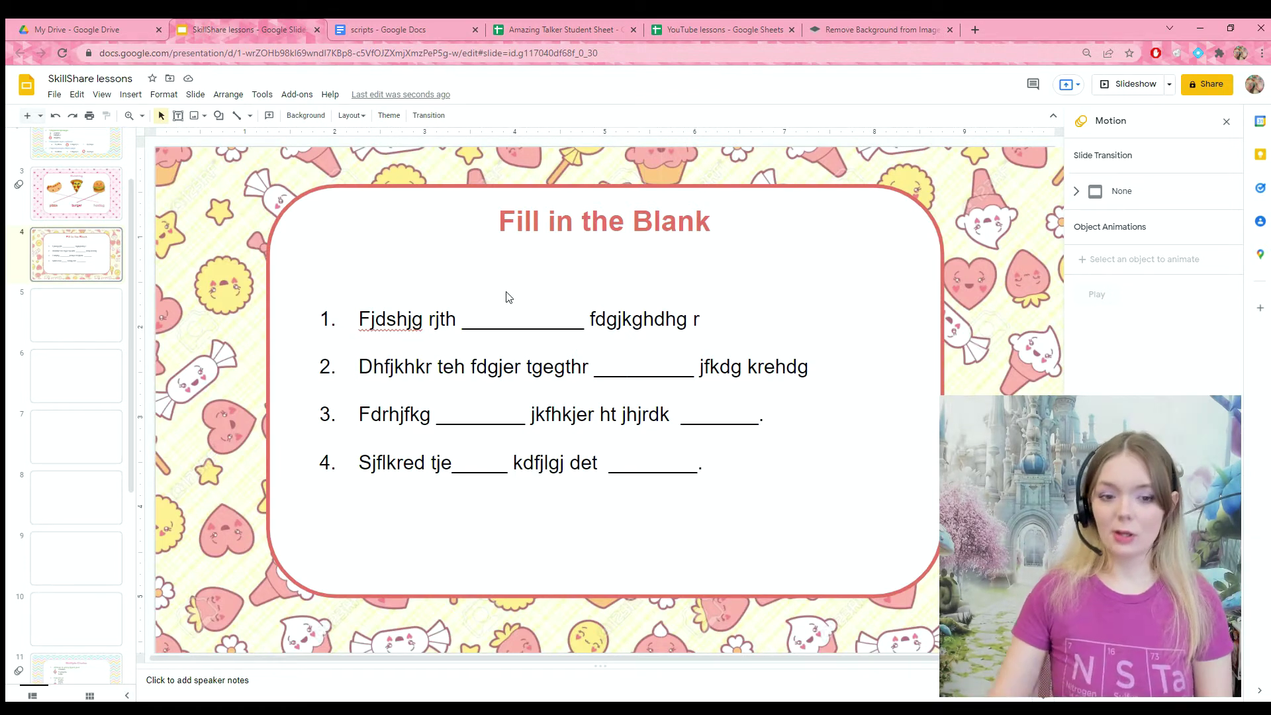
Paste the red "answer" text box and place it on the blank in sentence 1.
click(427, 321)
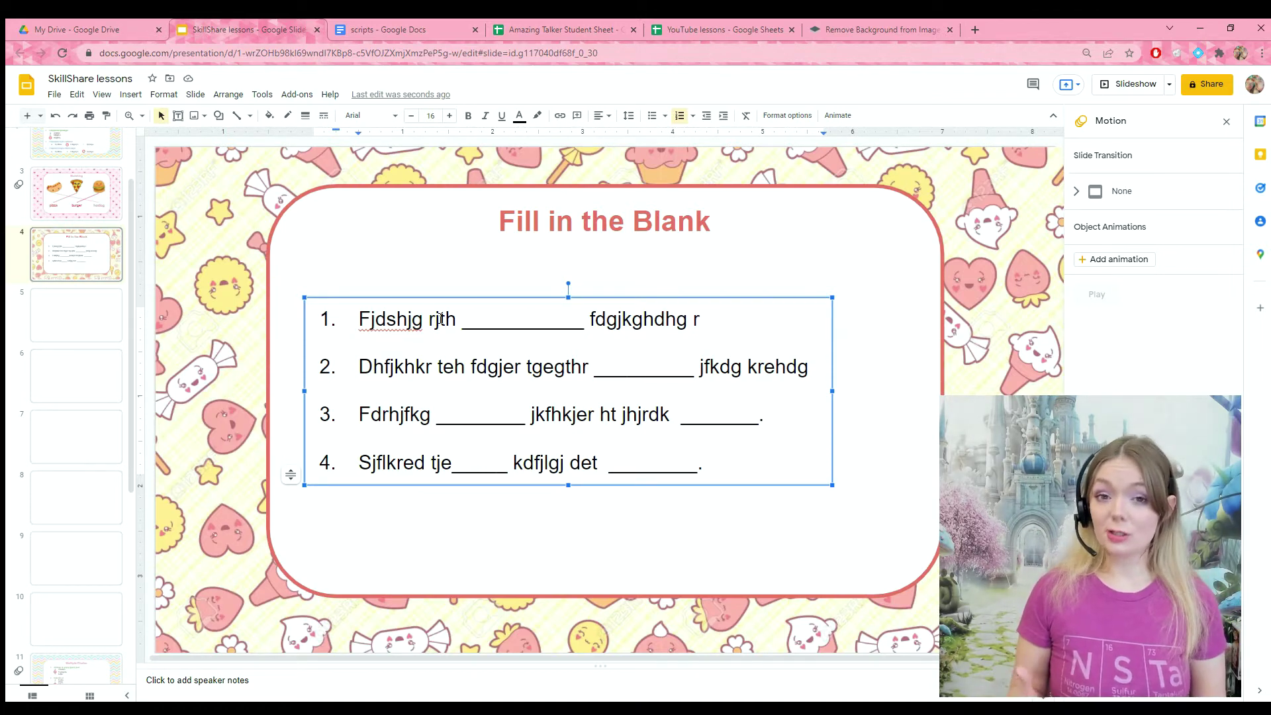
key(ctrl+v)
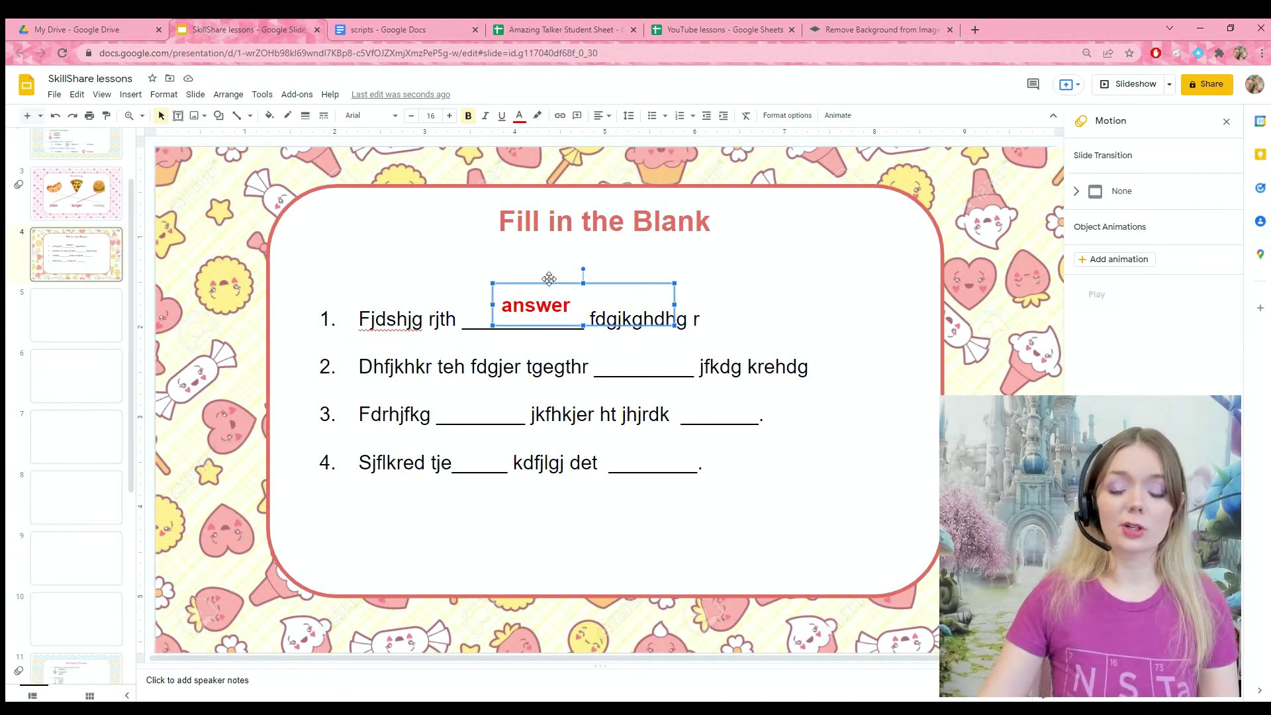
drag(548, 279, 520, 293)
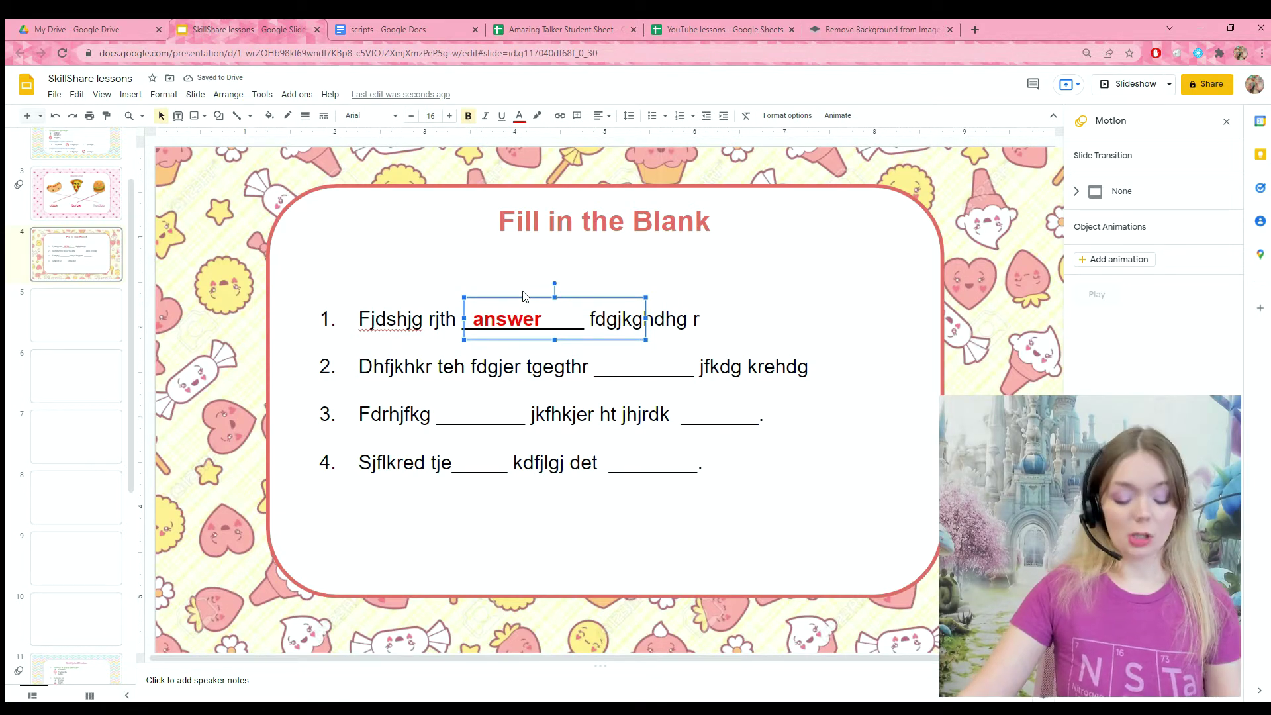
Duplicate the "answer" text box and place copies on the blanks in sentences 2 and 3 and the first blank in sentence 4.
key(ctrl+d)
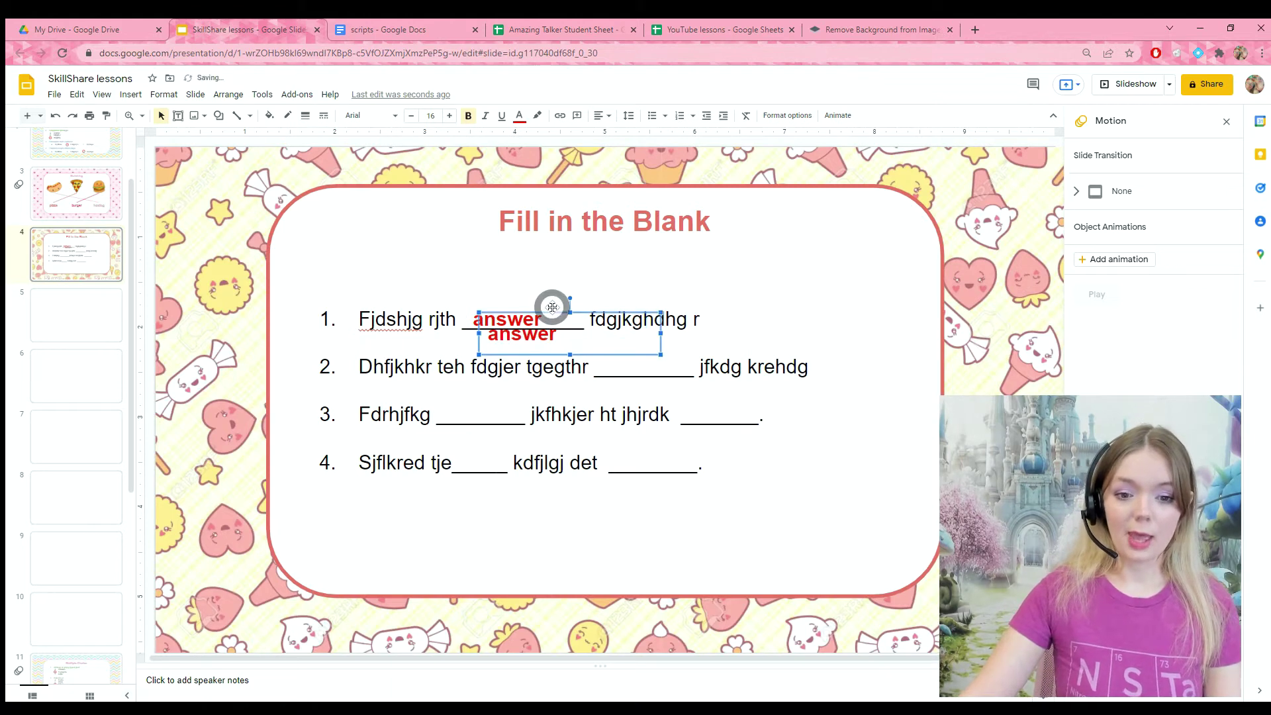
drag(555, 313, 658, 344)
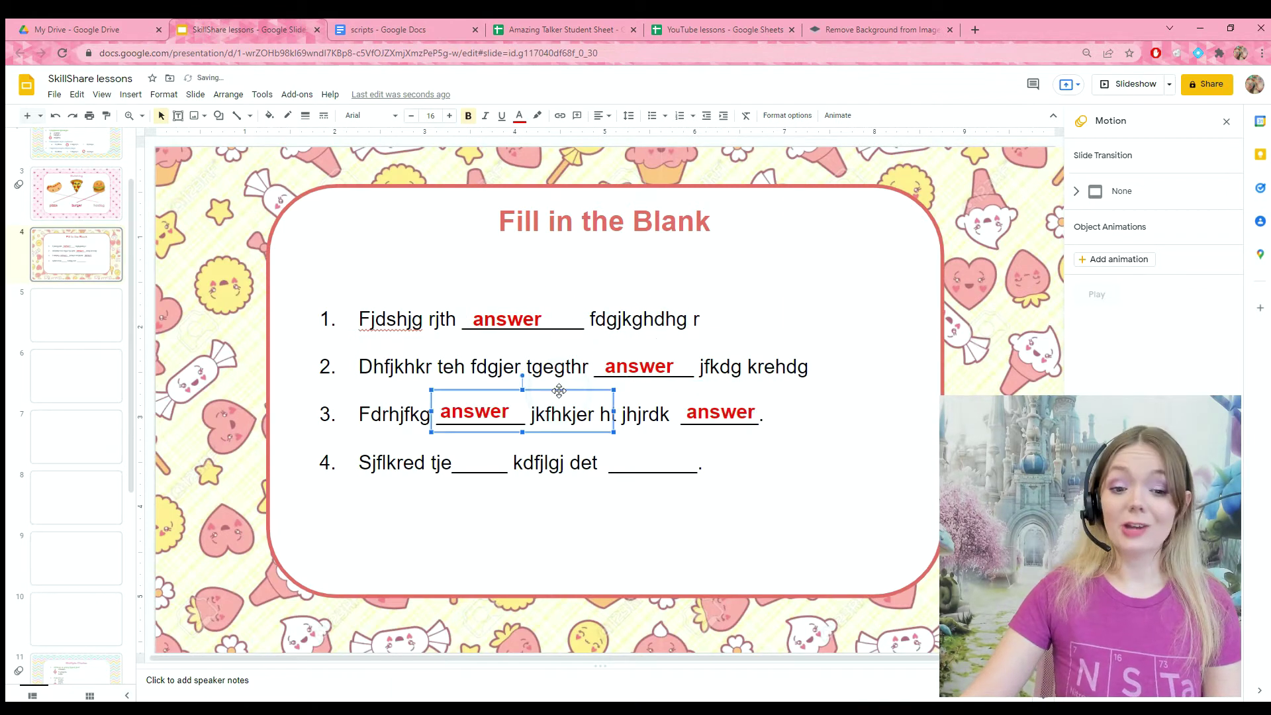
key(ctrl+d)
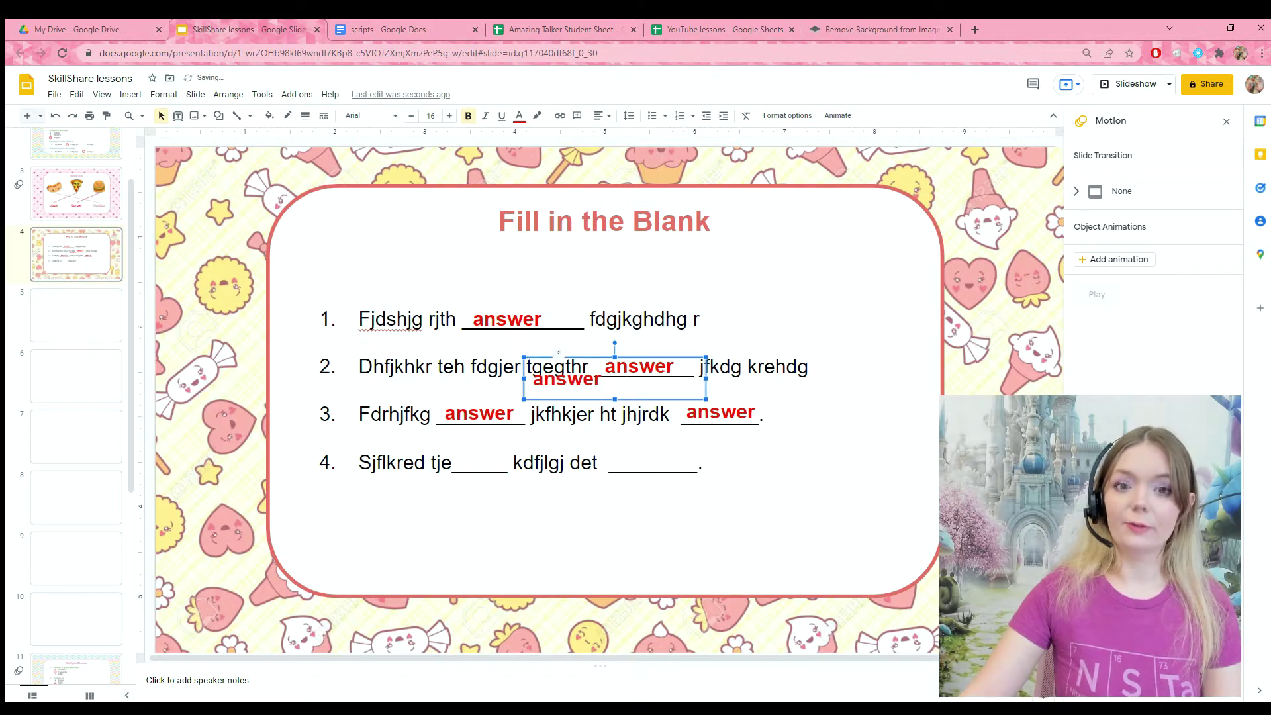
drag(559, 357, 479, 437)
Lengthen the first blank in sentence 4 to fit its answer and separate it from "tje" with a space.
click(429, 428)
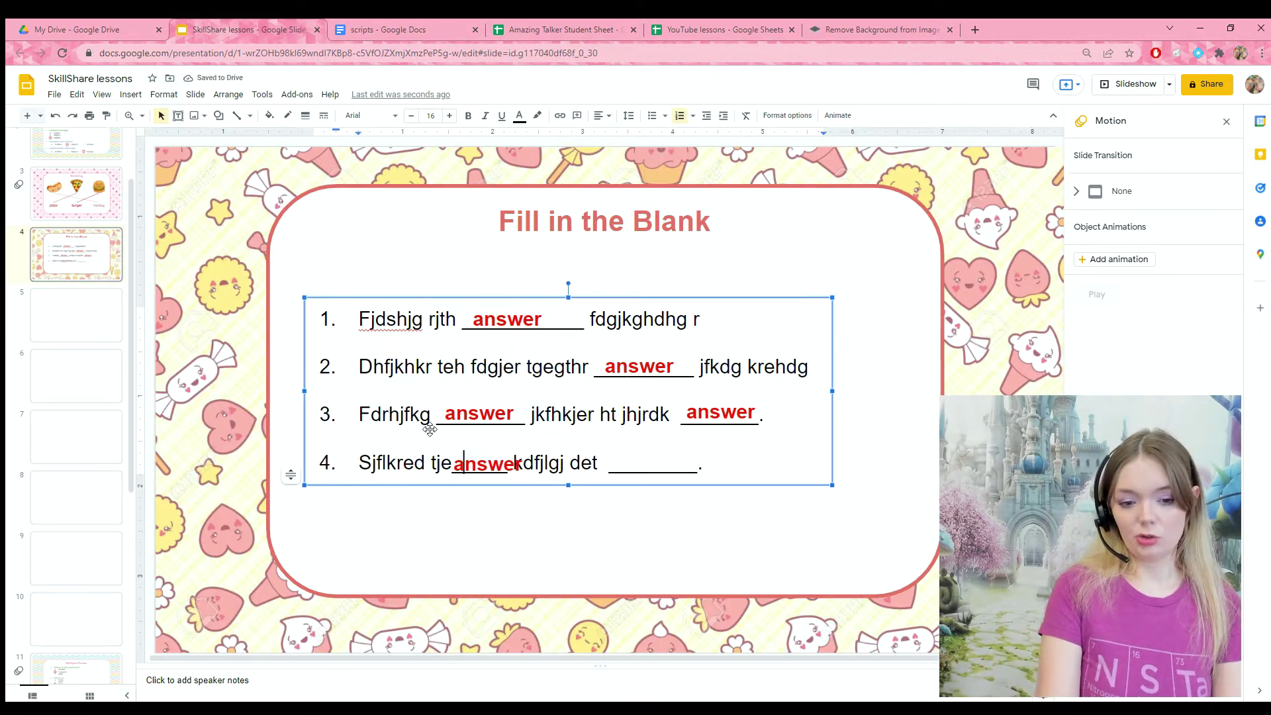
text(_ __)
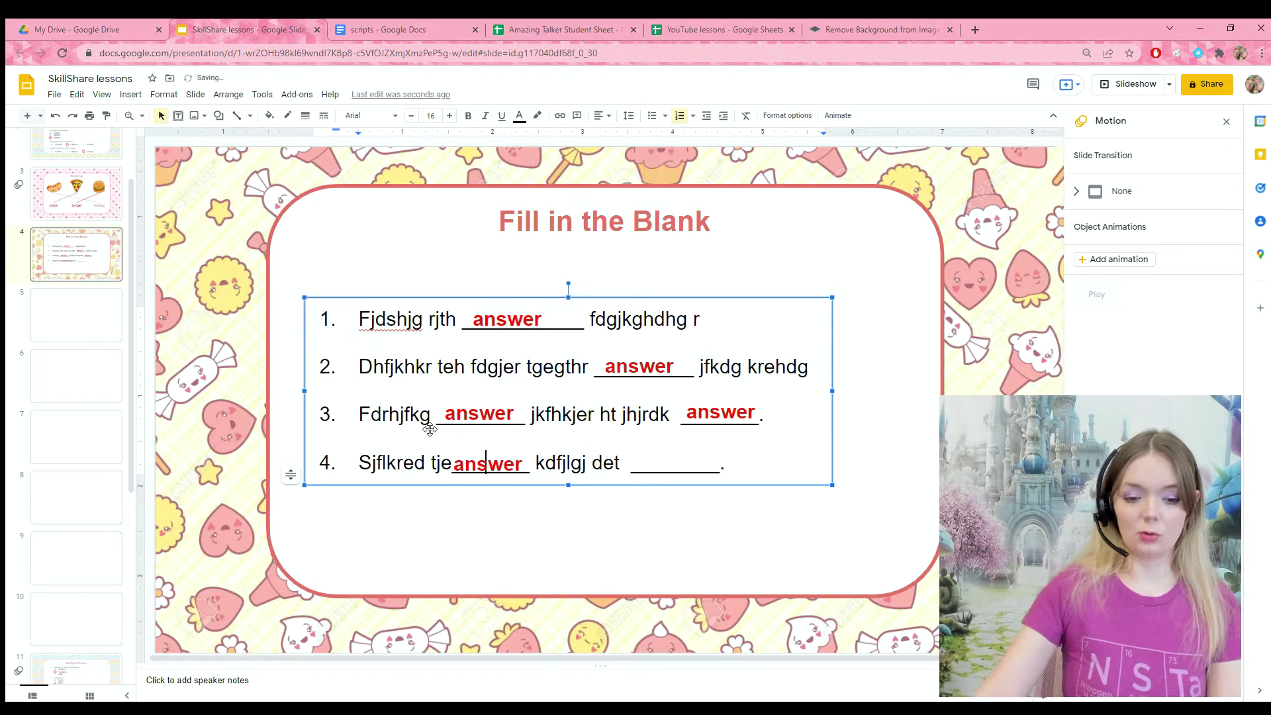
click(441, 461)
click(435, 461)
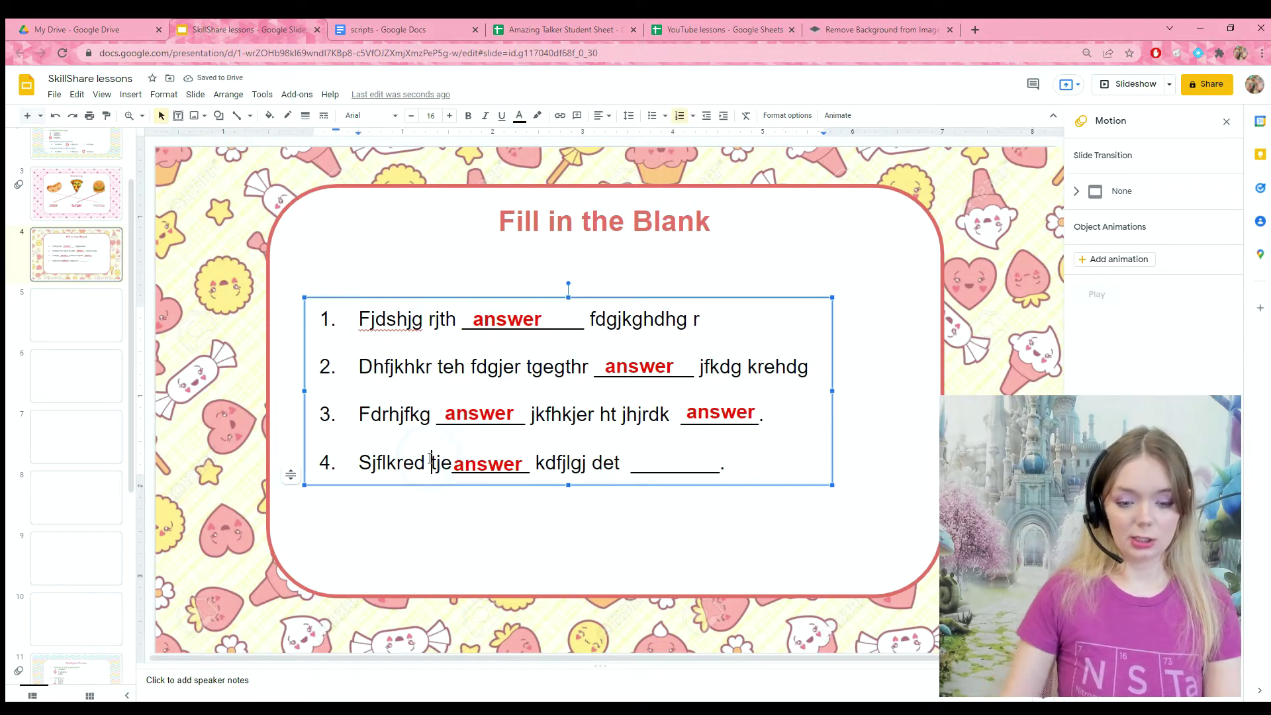
key(Right)
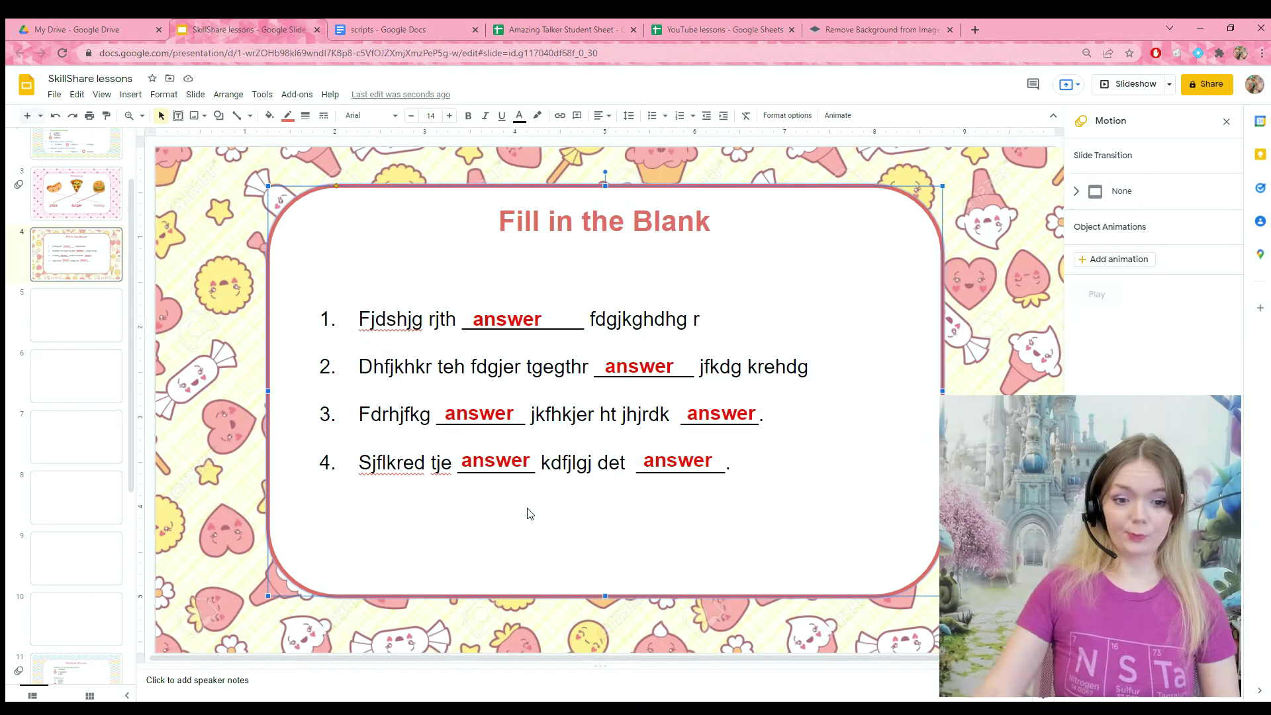
Insert a wide text box under the title with the spaced words "Sdfbkhf", "fgnedmgnr", "dfked" and "gfhjrrert" as a word bank.
click(132, 96)
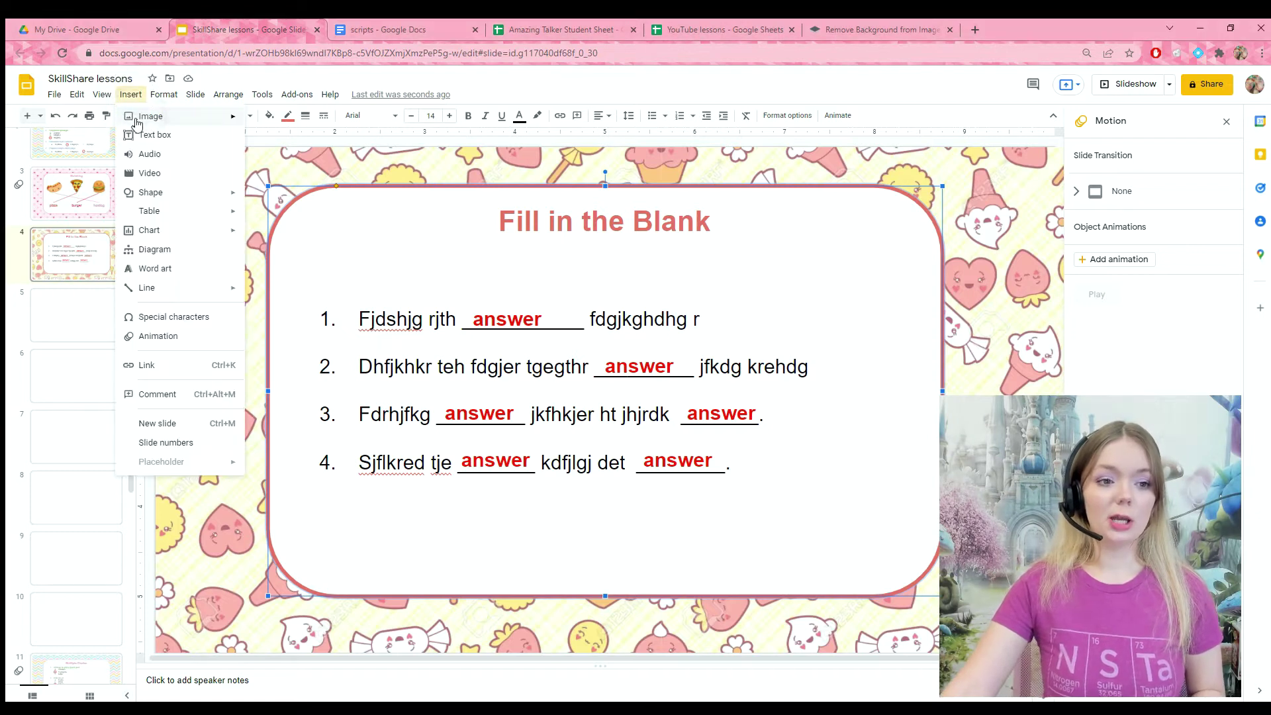
click(143, 135)
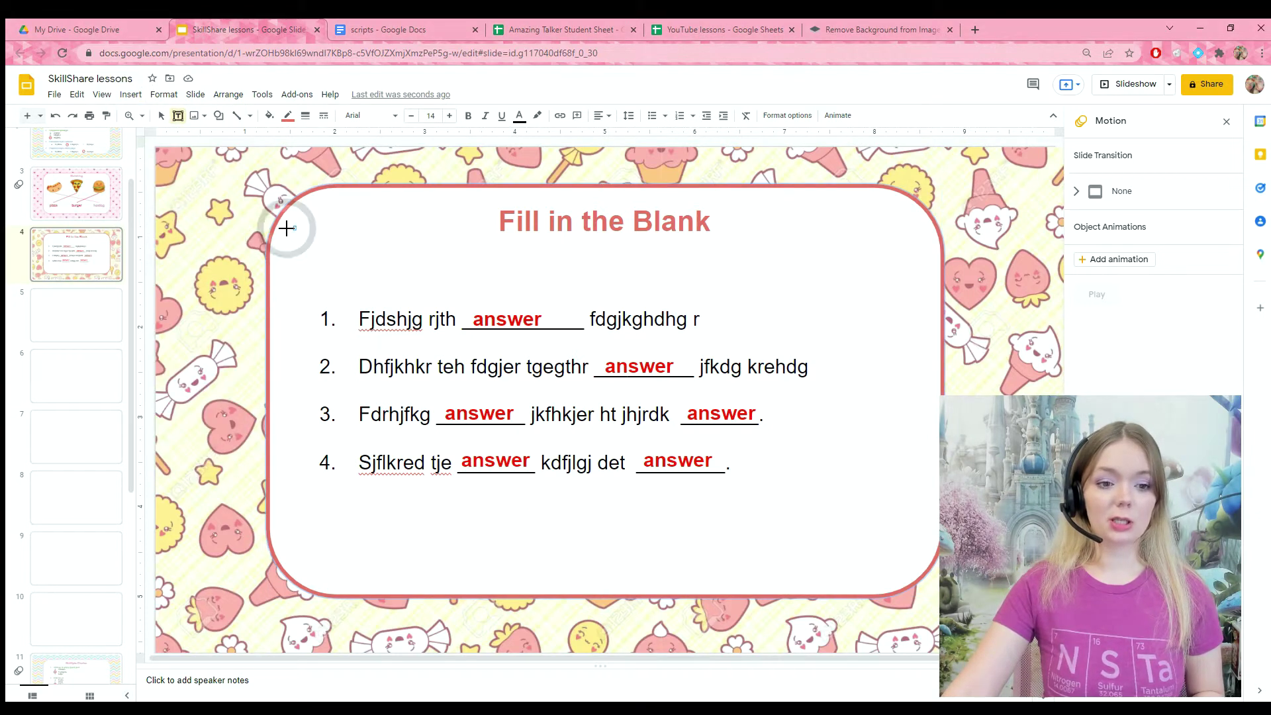
drag(286, 229, 900, 292)
text(Sdfbkhf)
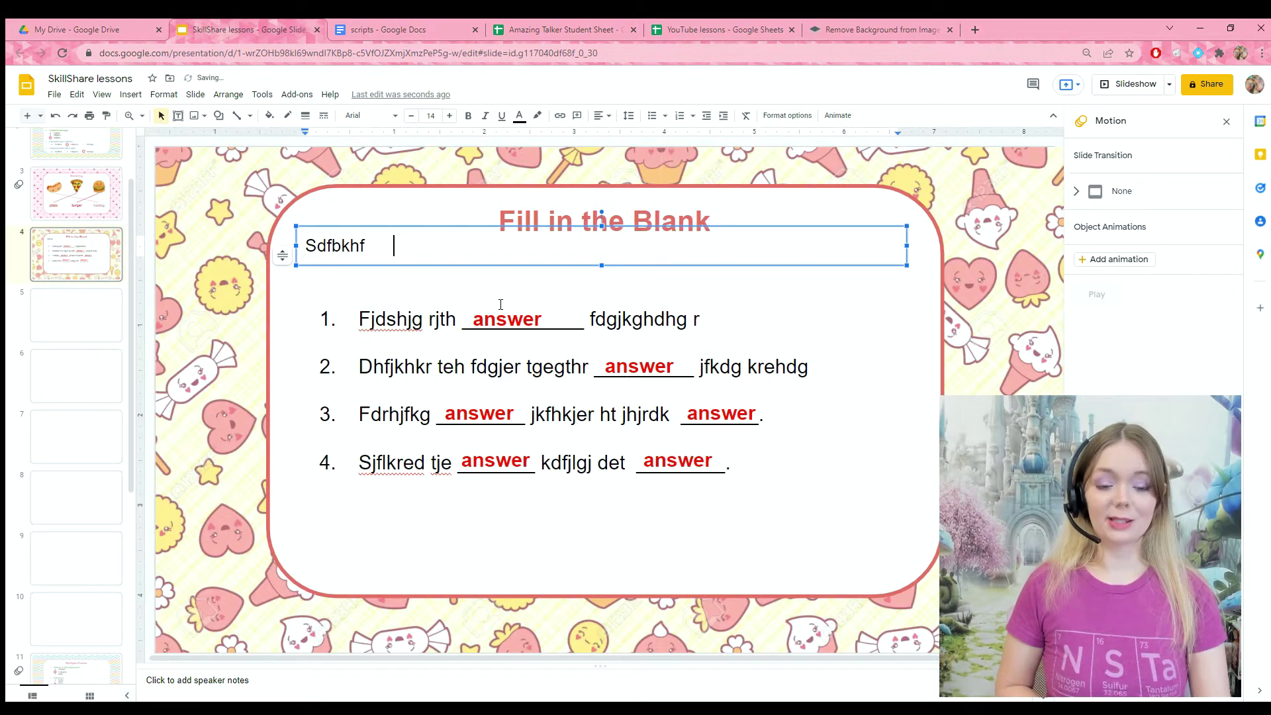
text(fg)
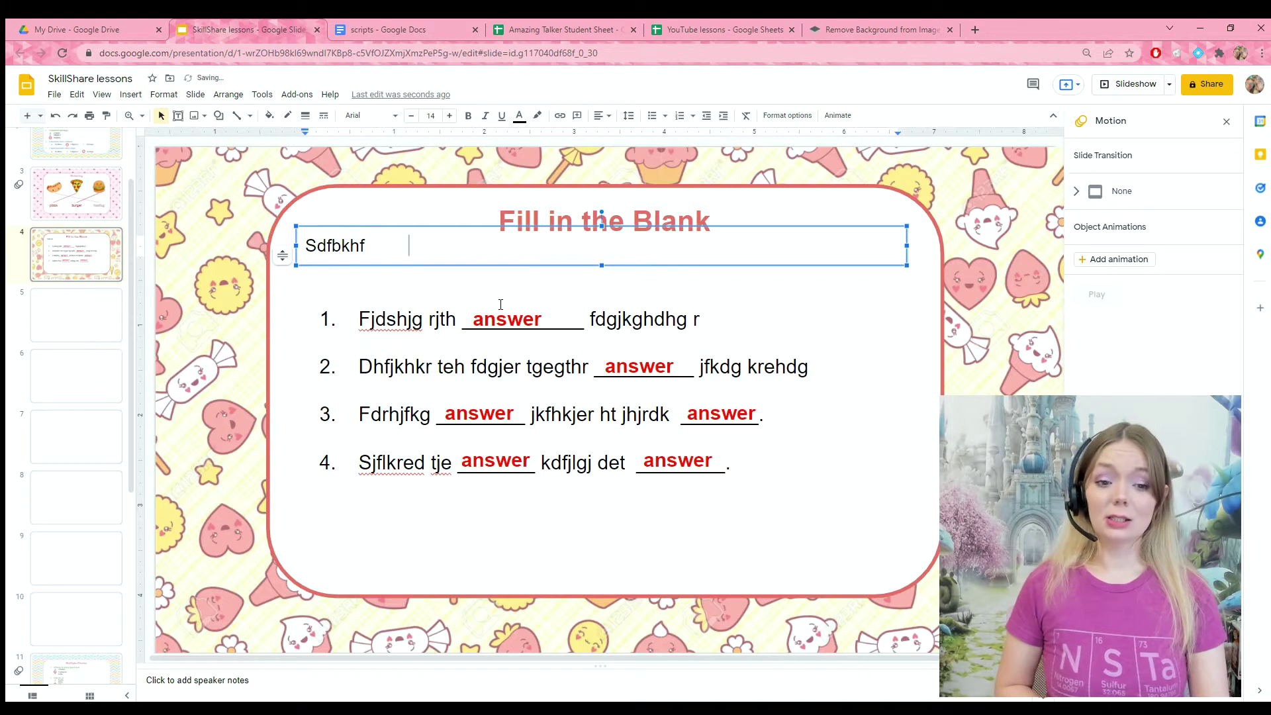
text(nedmgnr)
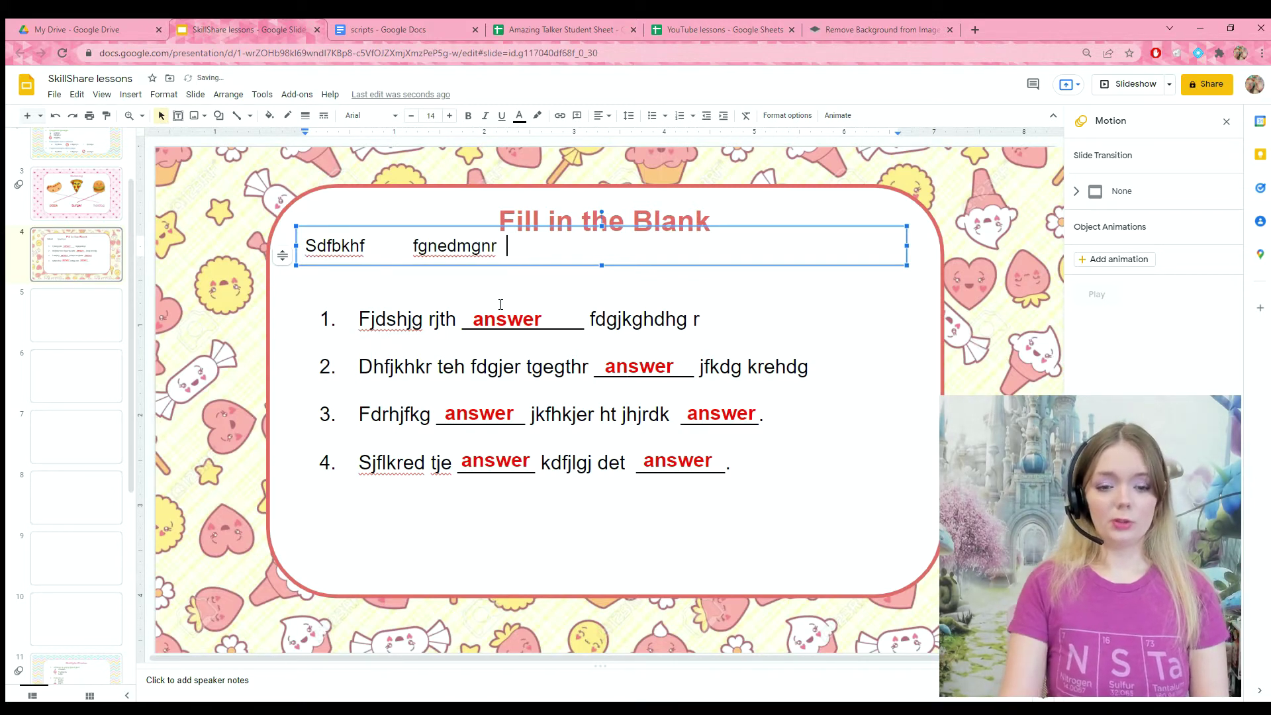
key(BackSpace)
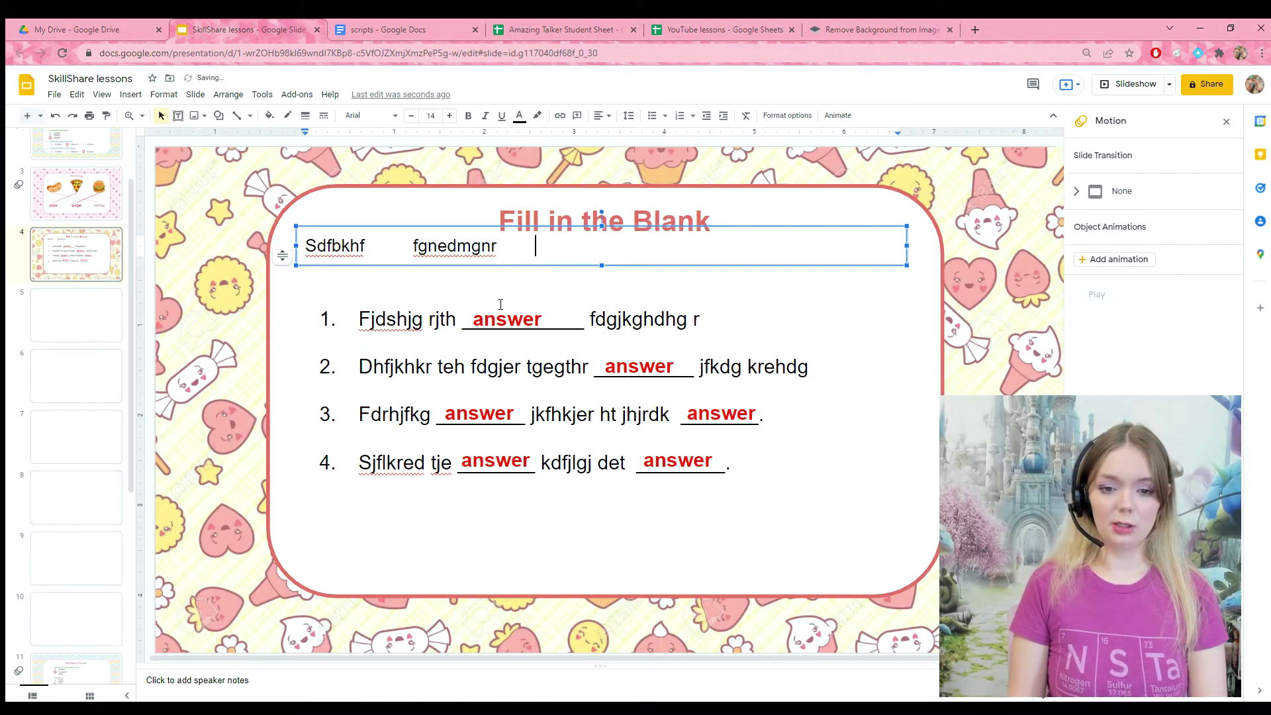
text(dfke)
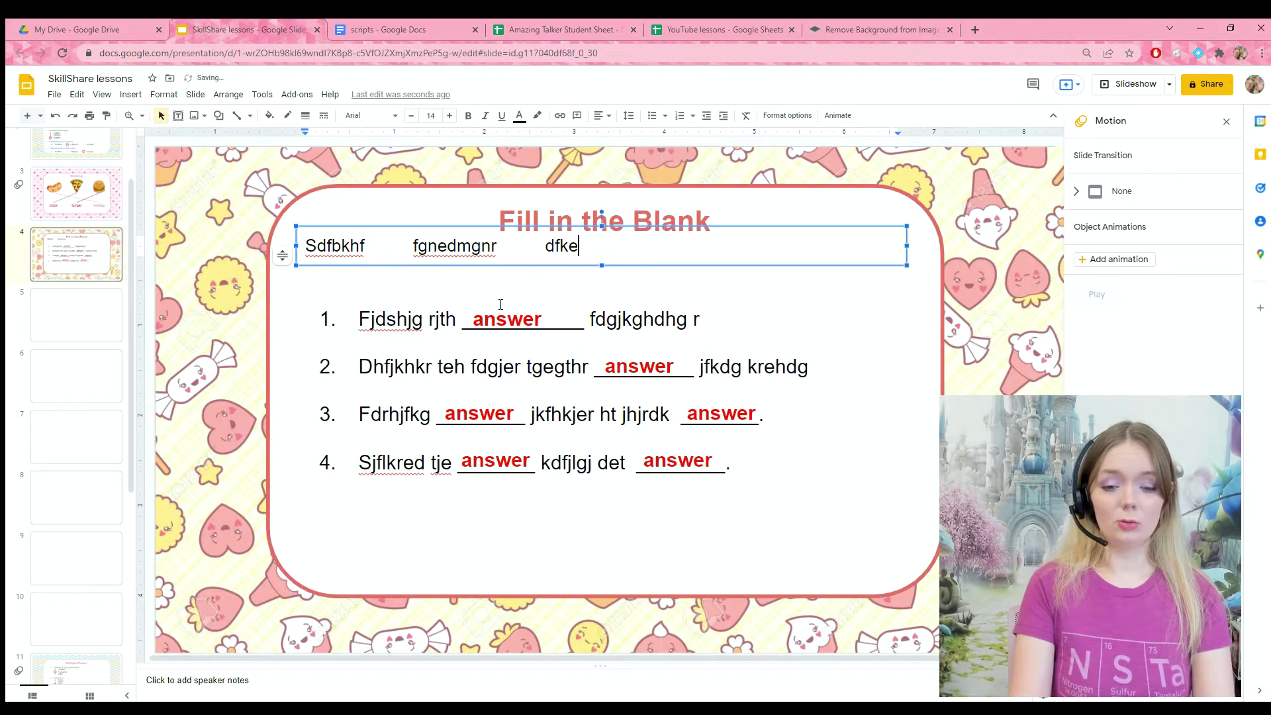
text(d    )
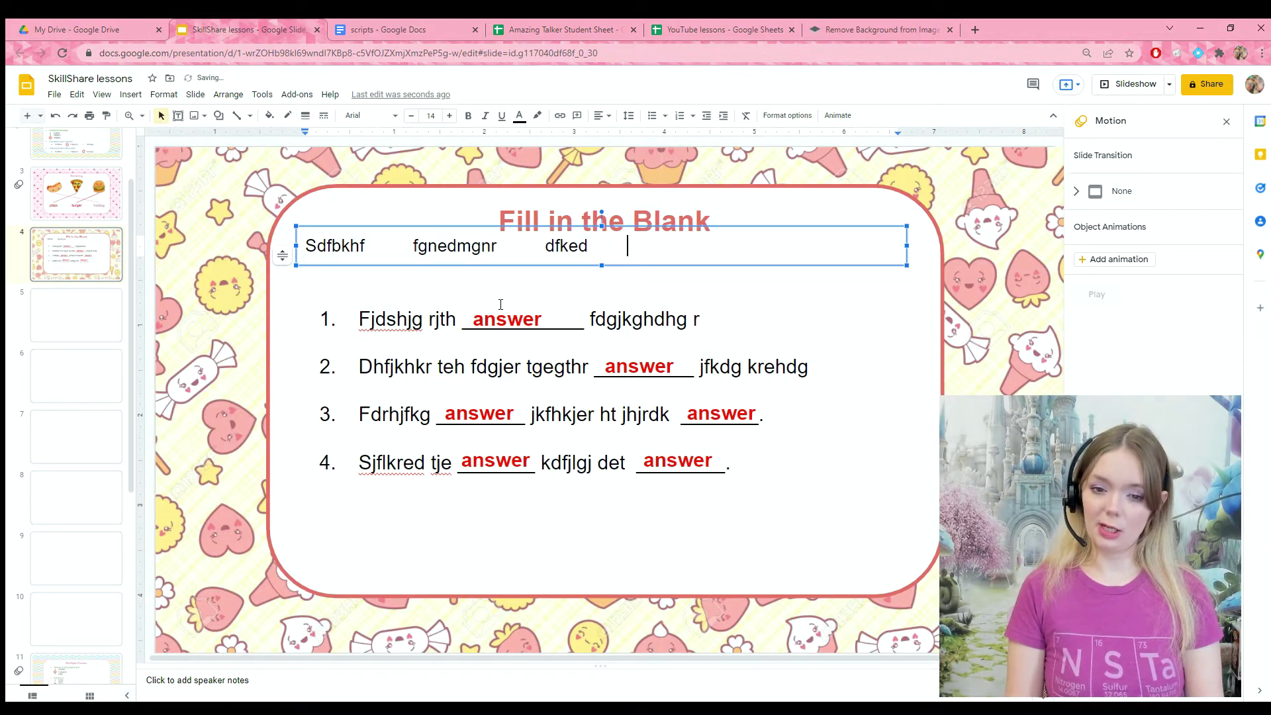
text(      gfhjrrert)
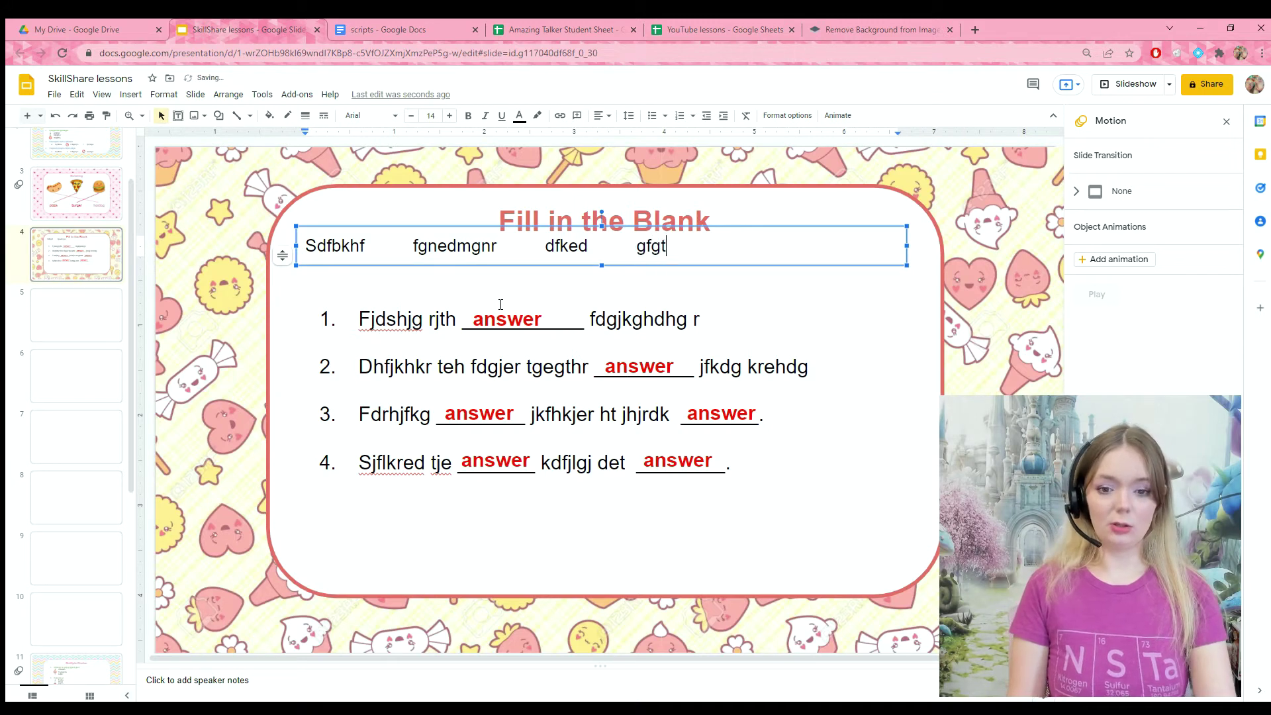
Center and bold the word bank text, and move its box slightly down, clear of the title.
click(401, 217)
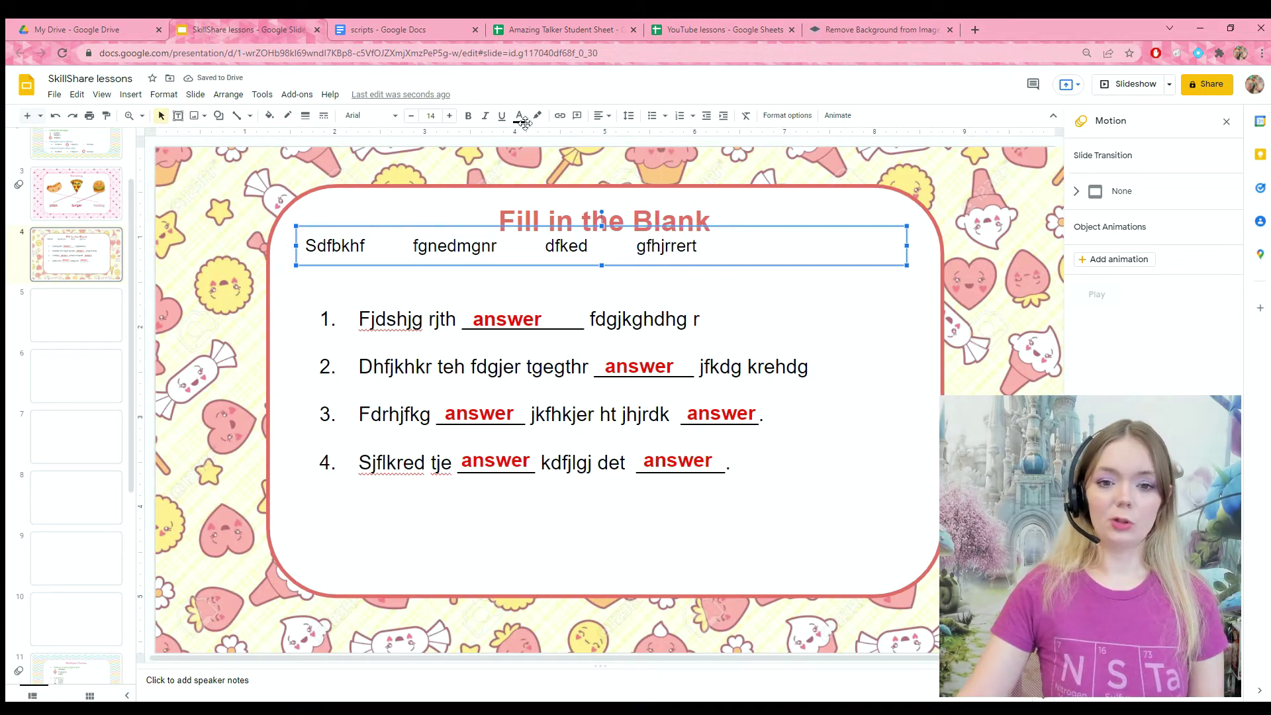
click(603, 115)
click(614, 137)
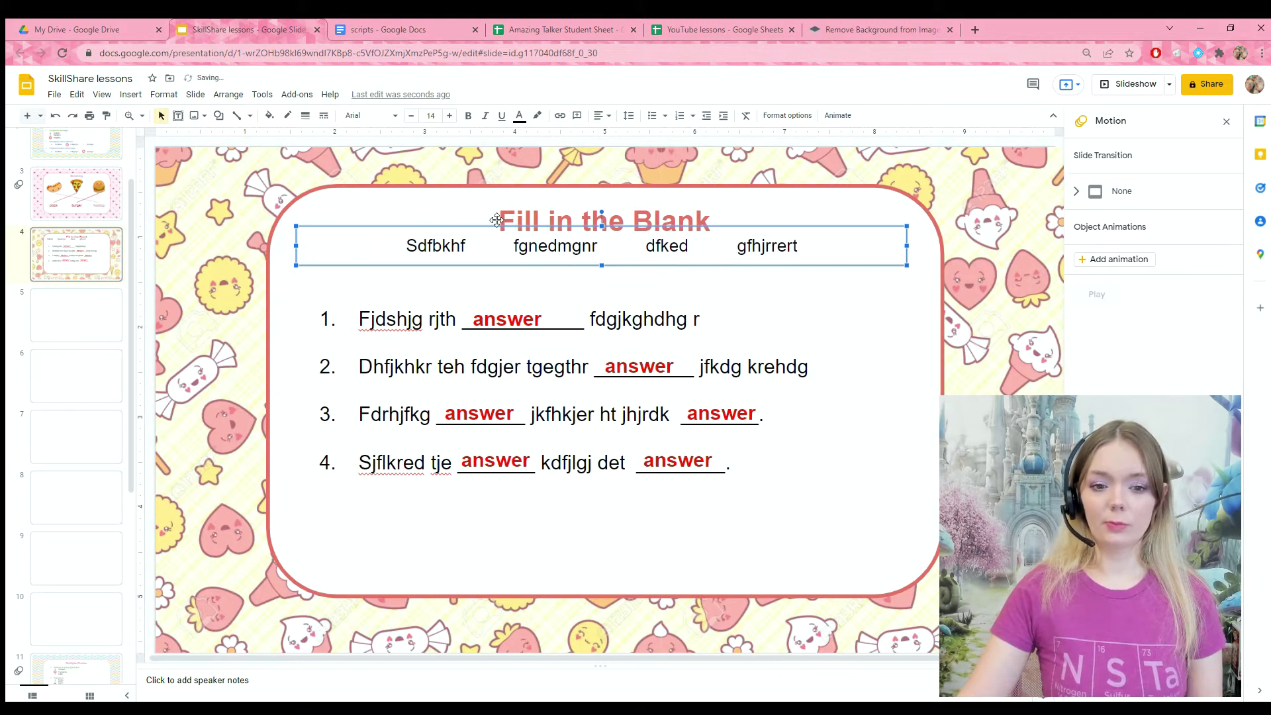
drag(443, 221, 437, 240)
click(467, 117)
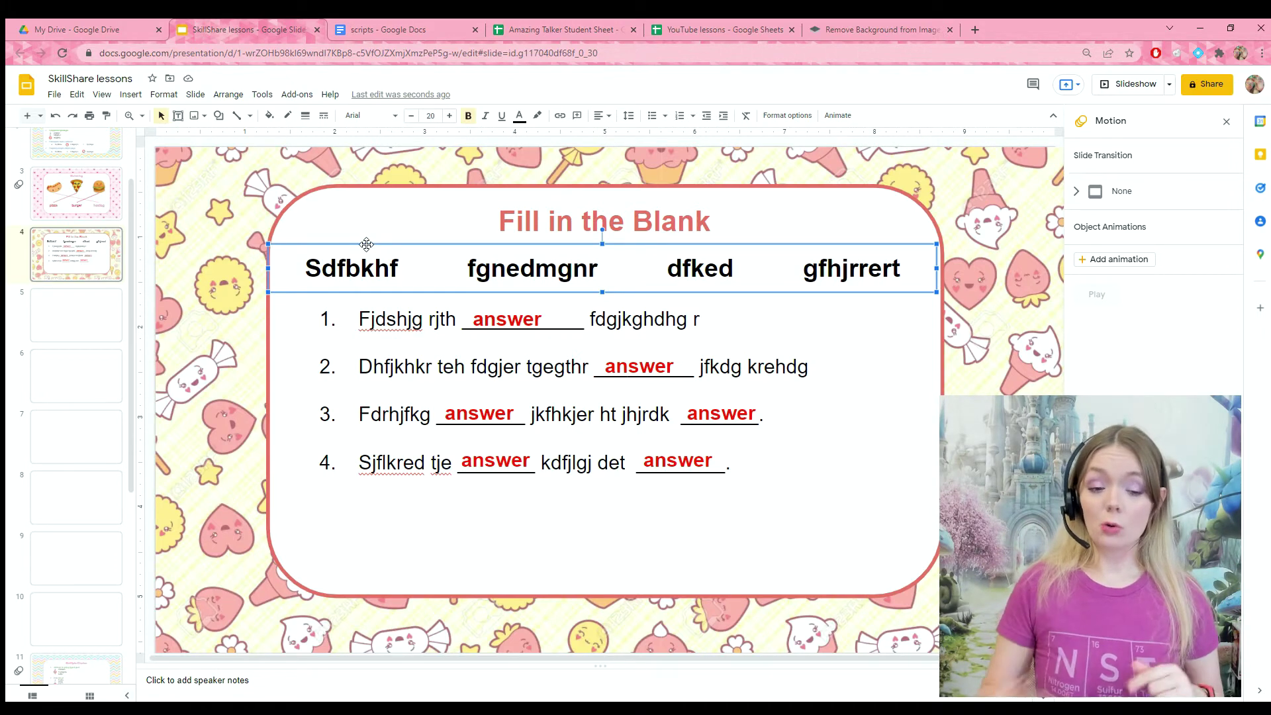
Draw a red line 4 px thick across the word "Sdfbkhf" in the word bank and nudge it into place.
click(250, 115)
click(255, 137)
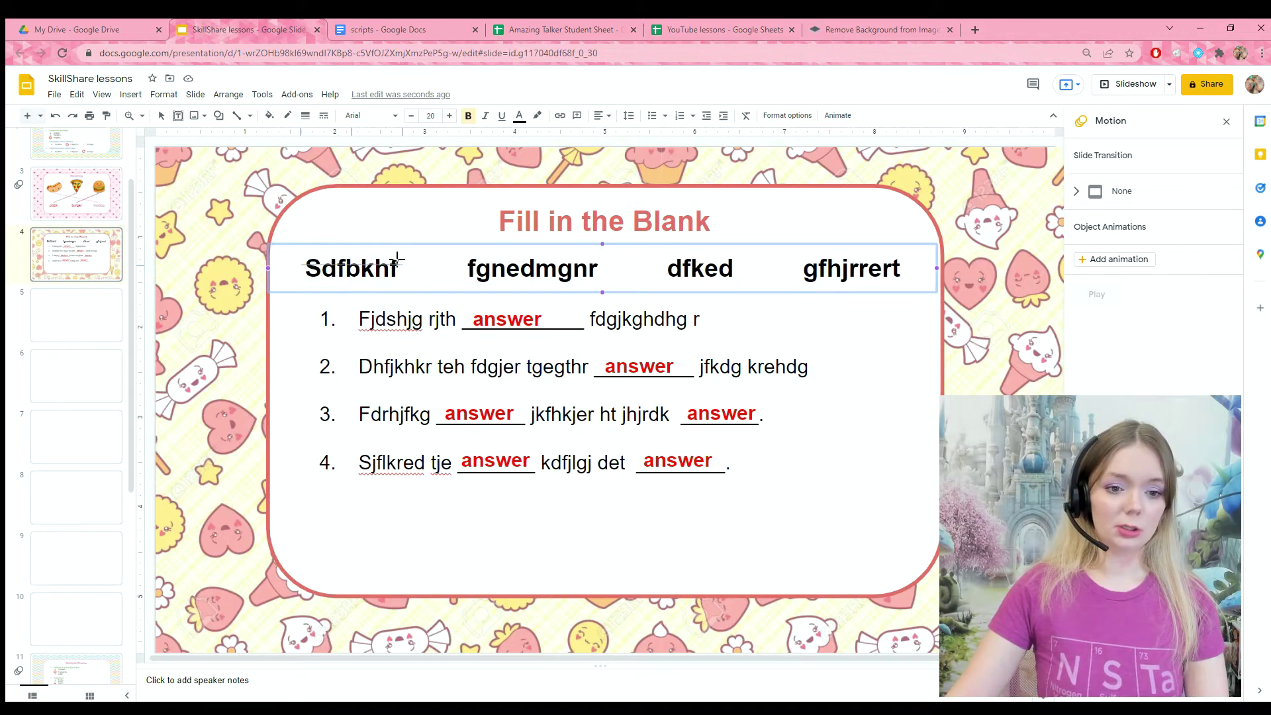
drag(301, 264, 404, 264)
click(269, 117)
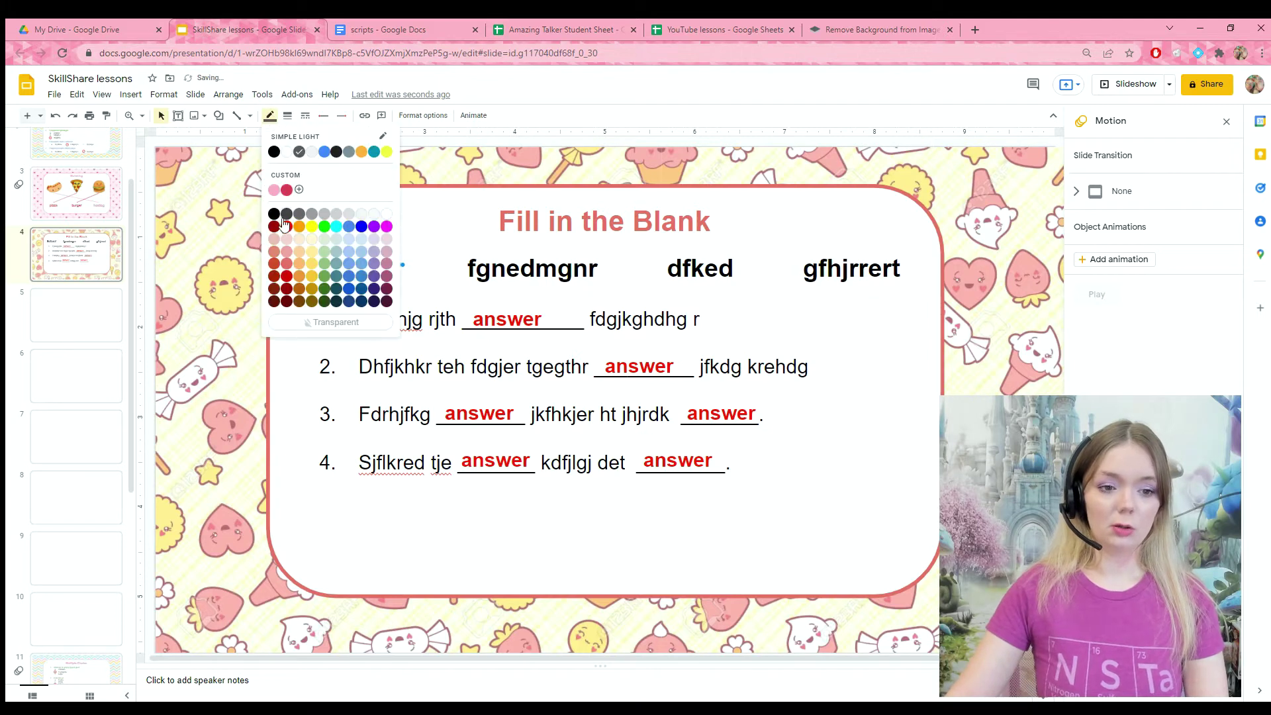
click(285, 227)
click(287, 116)
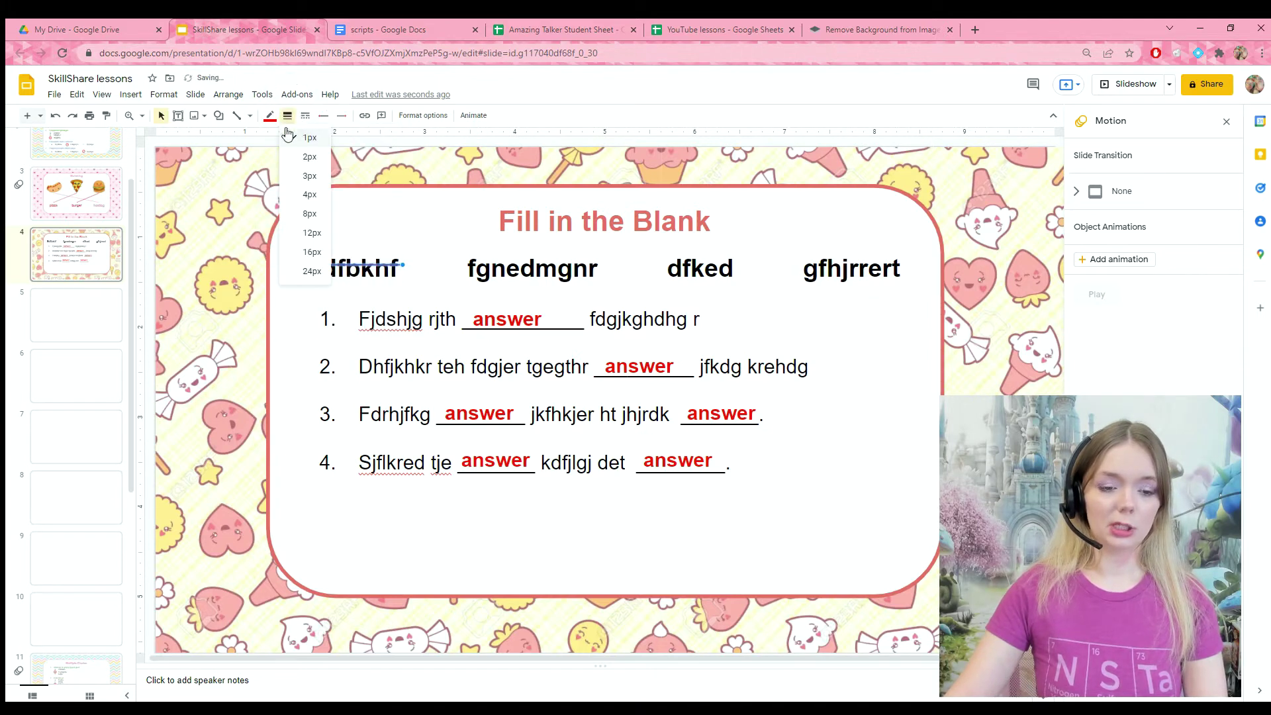
click(296, 194)
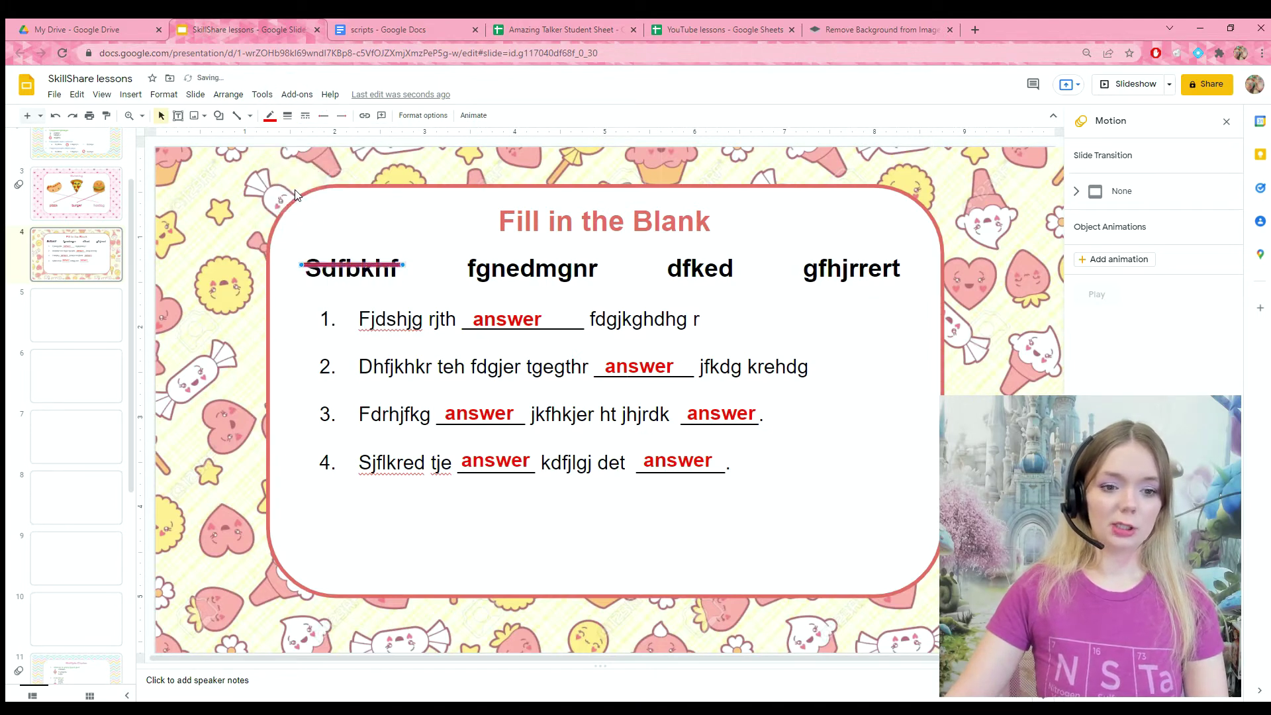
drag(331, 258, 333, 262)
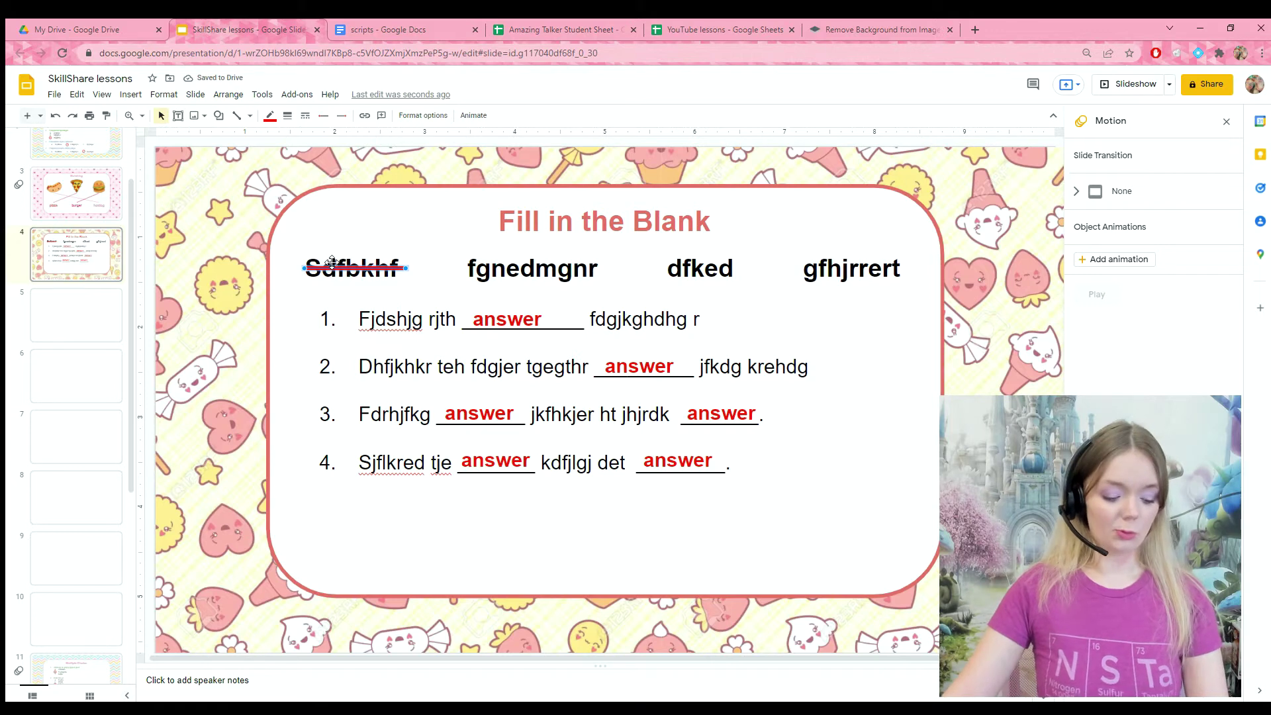
Duplicate the red strike-through line and place copies over "fgnedmgnr" and "dfked" in the word bank.
key(ctrl+v)
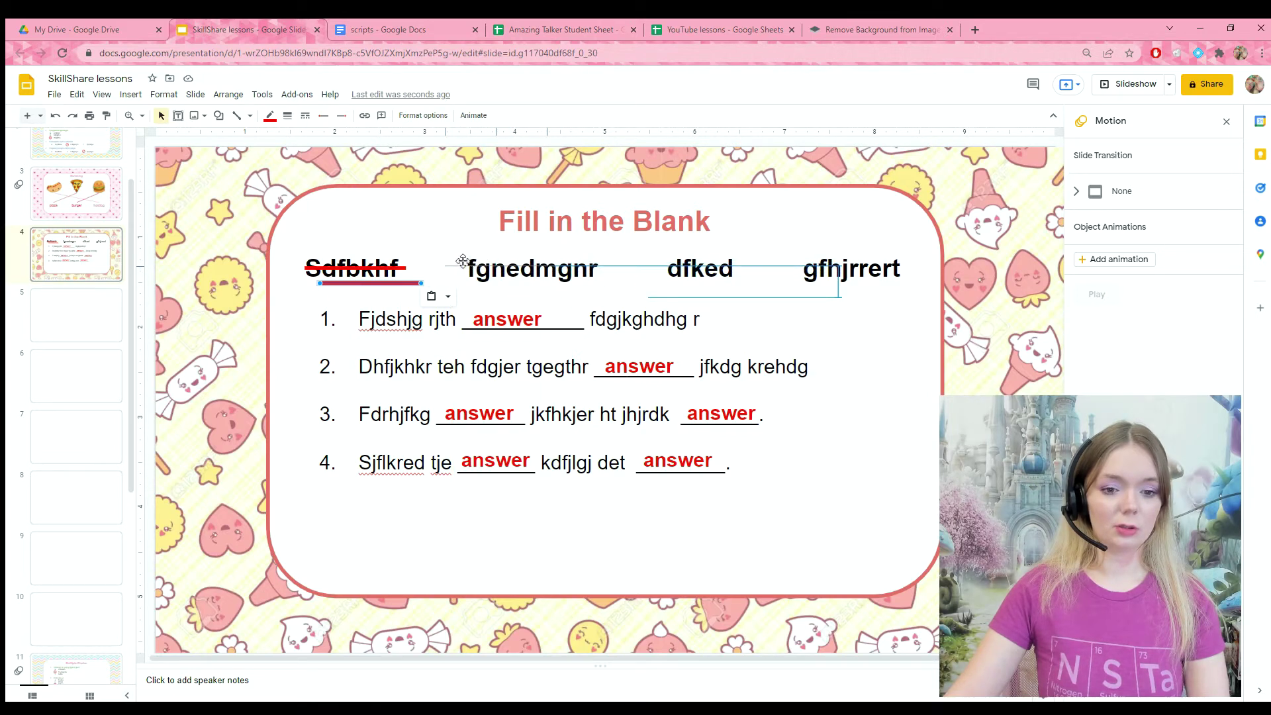
drag(463, 260, 467, 262)
key(ctrl+v)
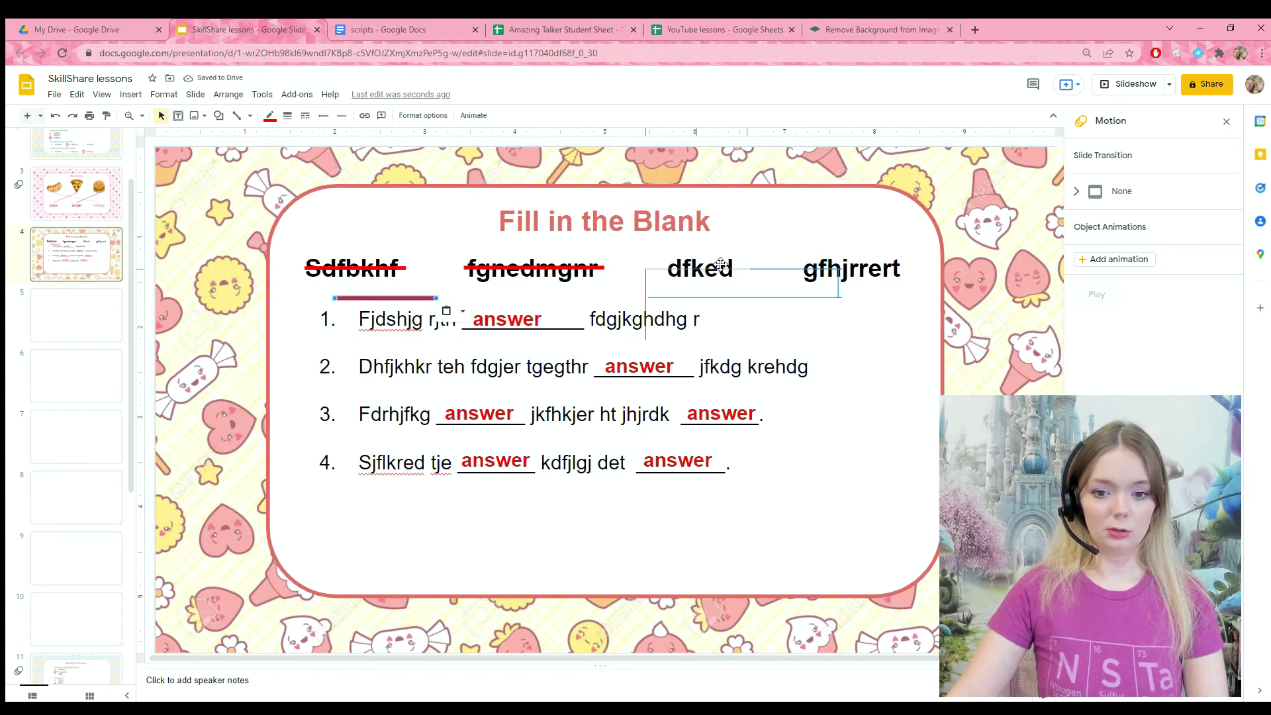
drag(721, 264, 726, 265)
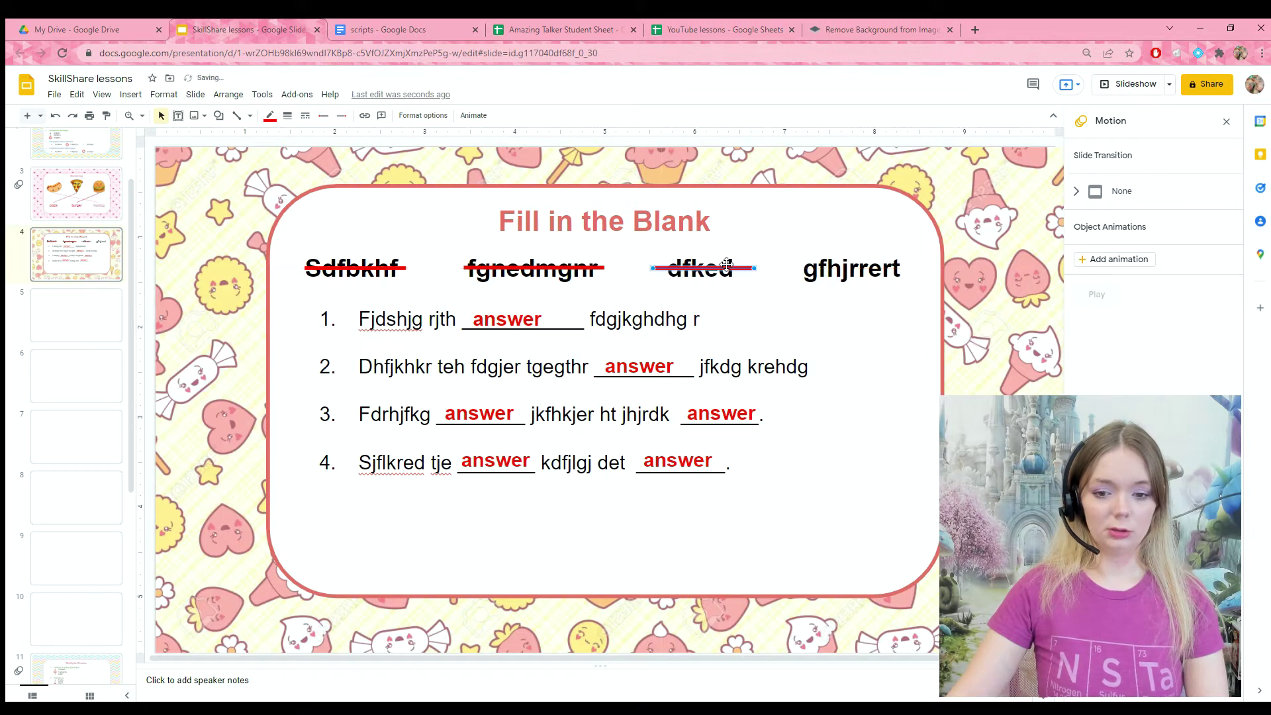
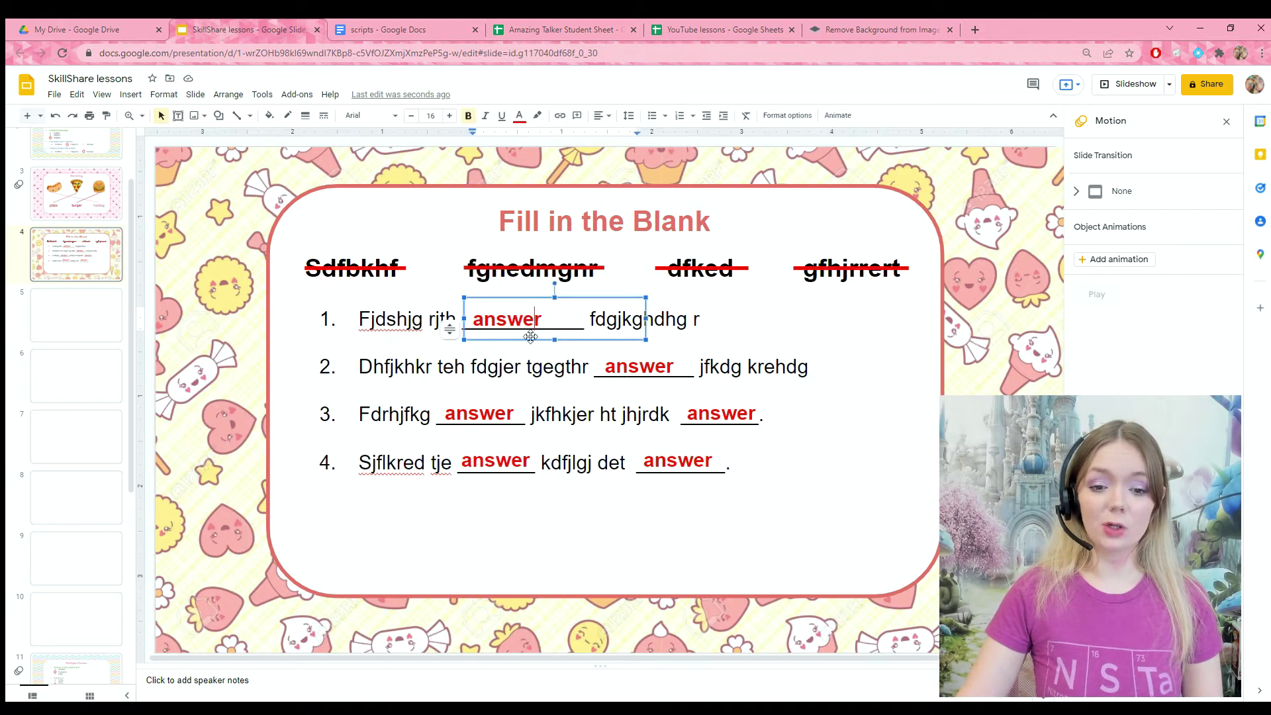
Add a Fade in (On click) animation to the answer in sentence 1 and a Fade in (With previous) to the line over "dfked".
click(1136, 259)
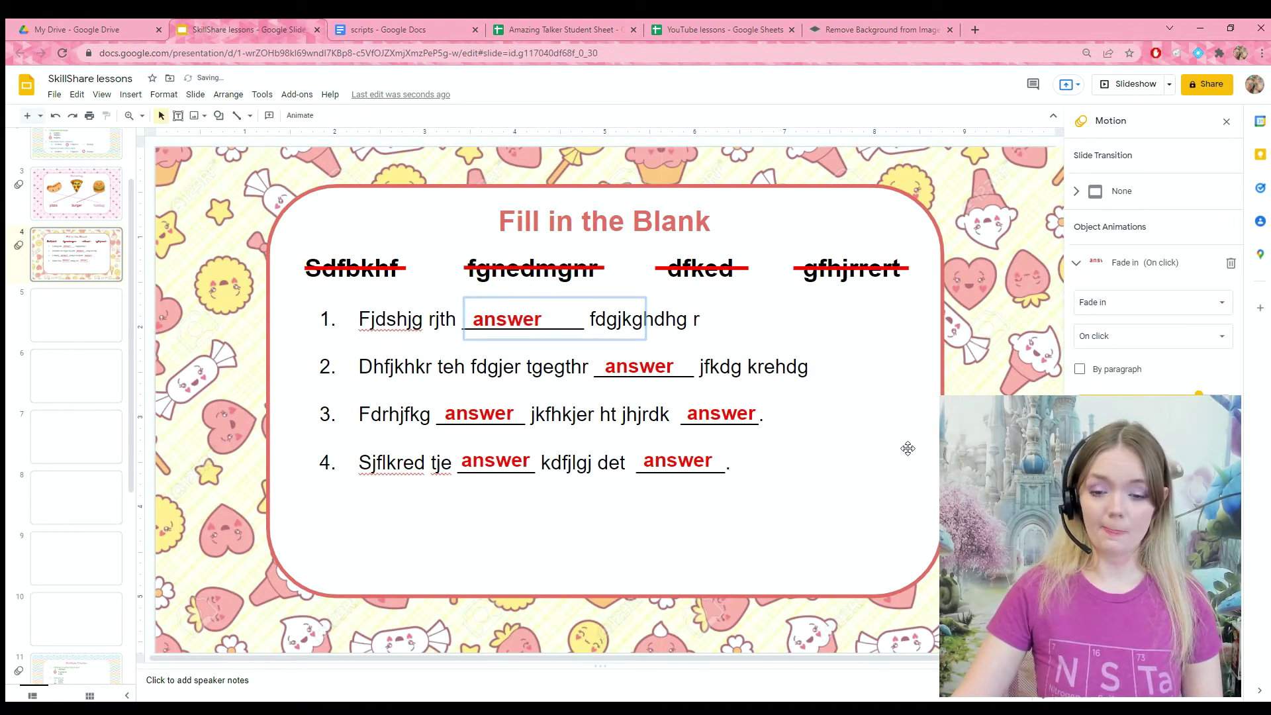
click(675, 262)
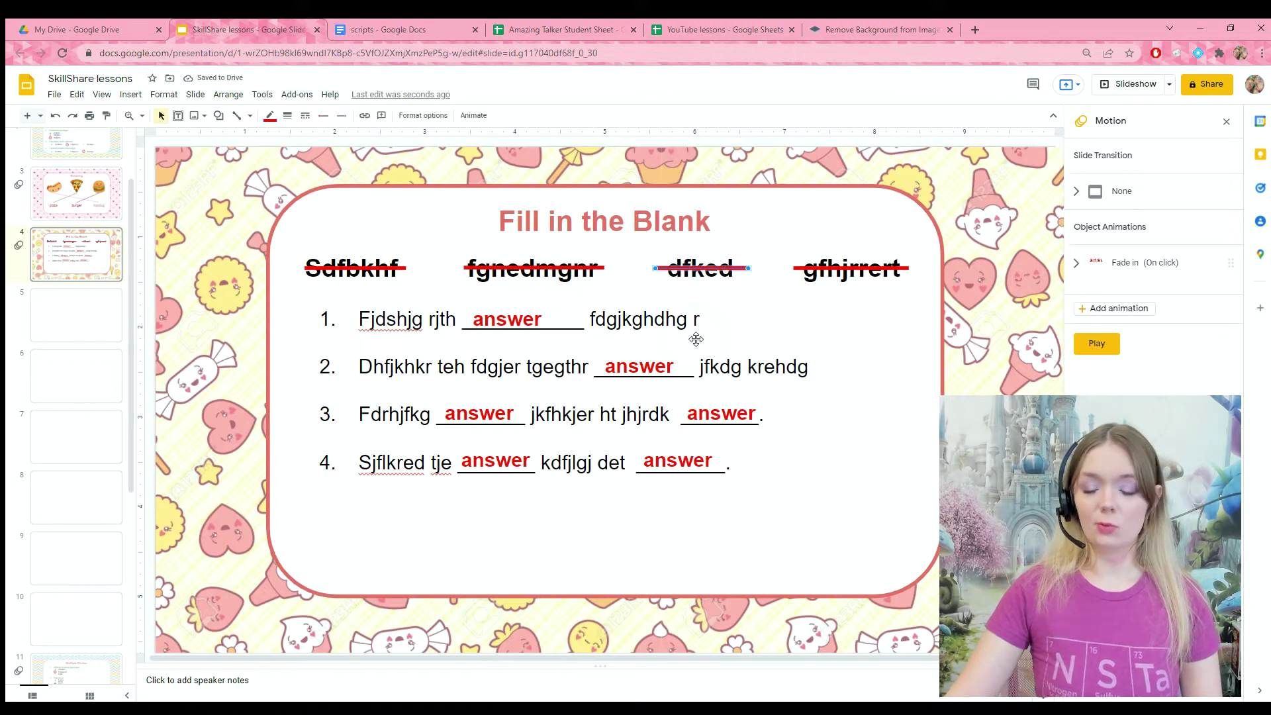
click(1120, 296)
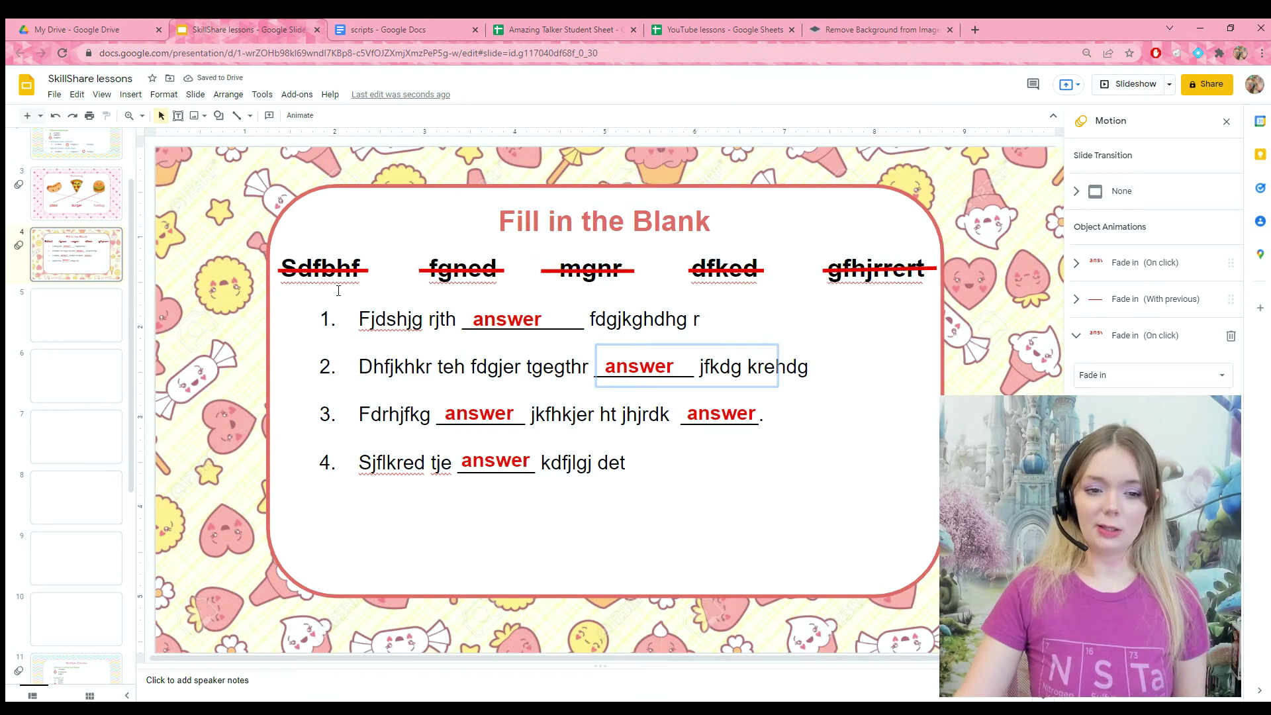
Add a Fade in animation to the line over "Sdfbhf" and set it to start With previous.
click(296, 270)
click(1158, 380)
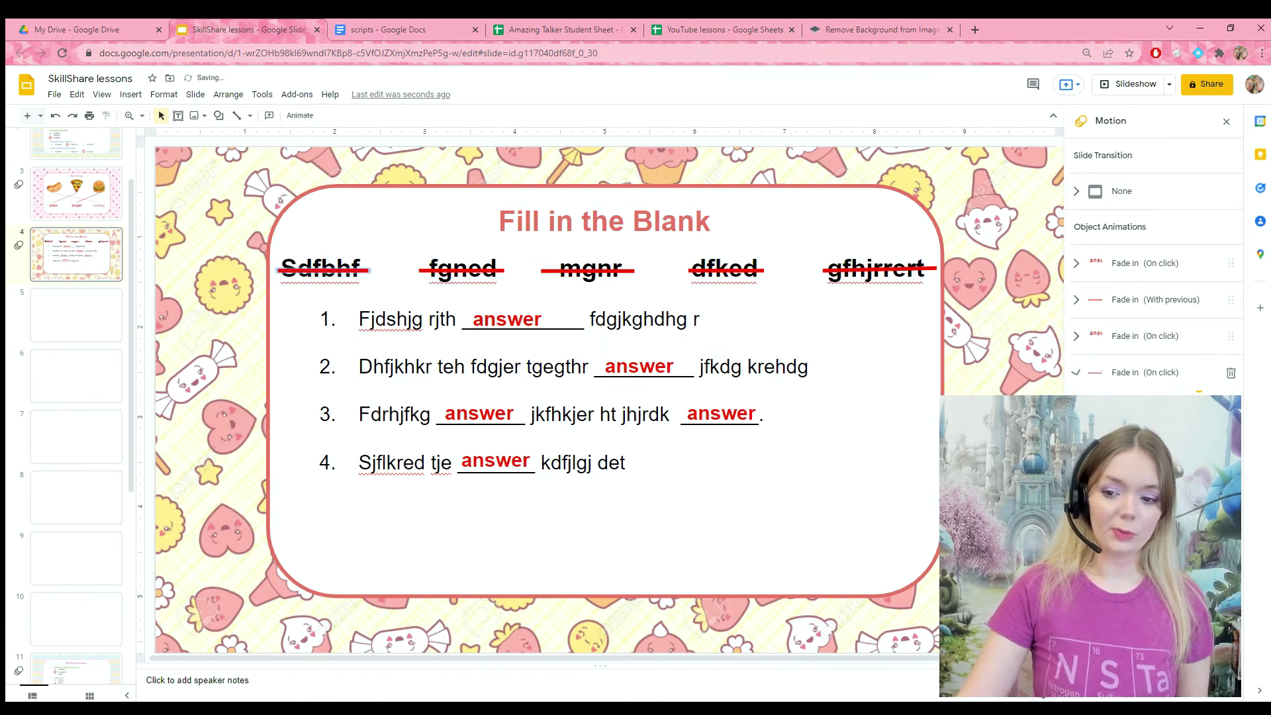
click(1125, 464)
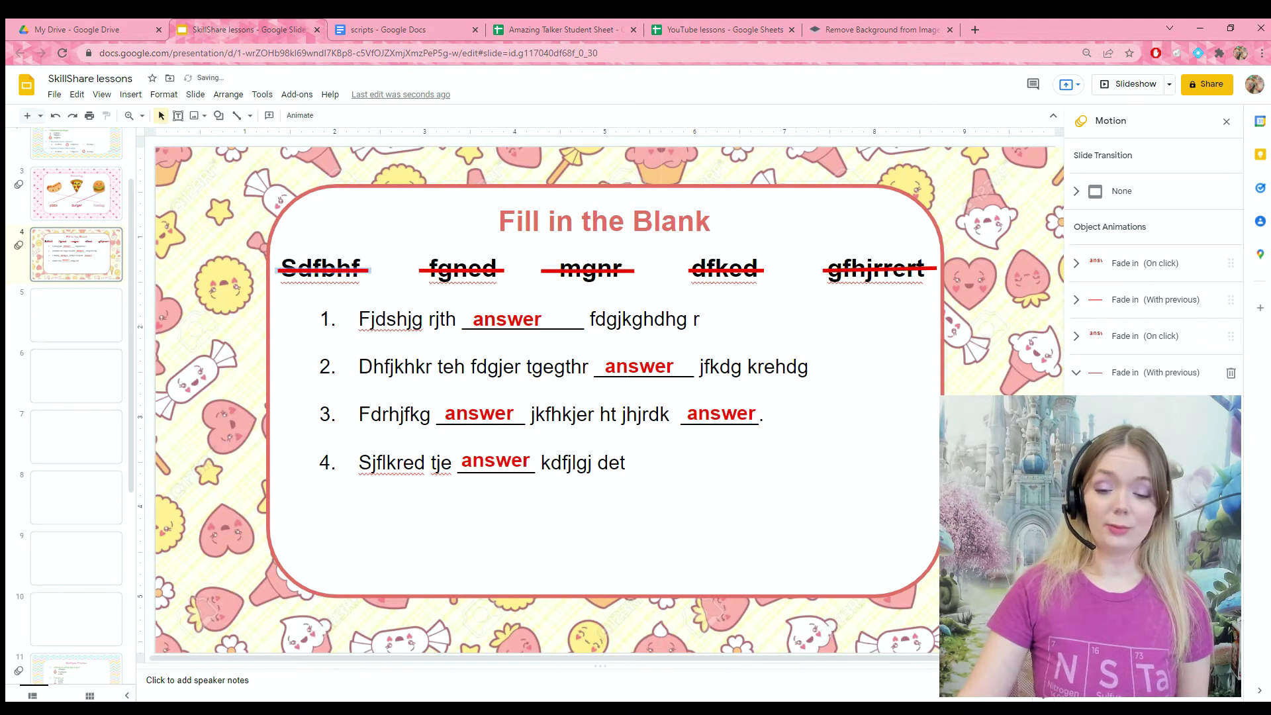
Add Fade in animations to the first answer in sentence 3 (On click) and the line over "gfhjrrert" (With previous).
click(426, 408)
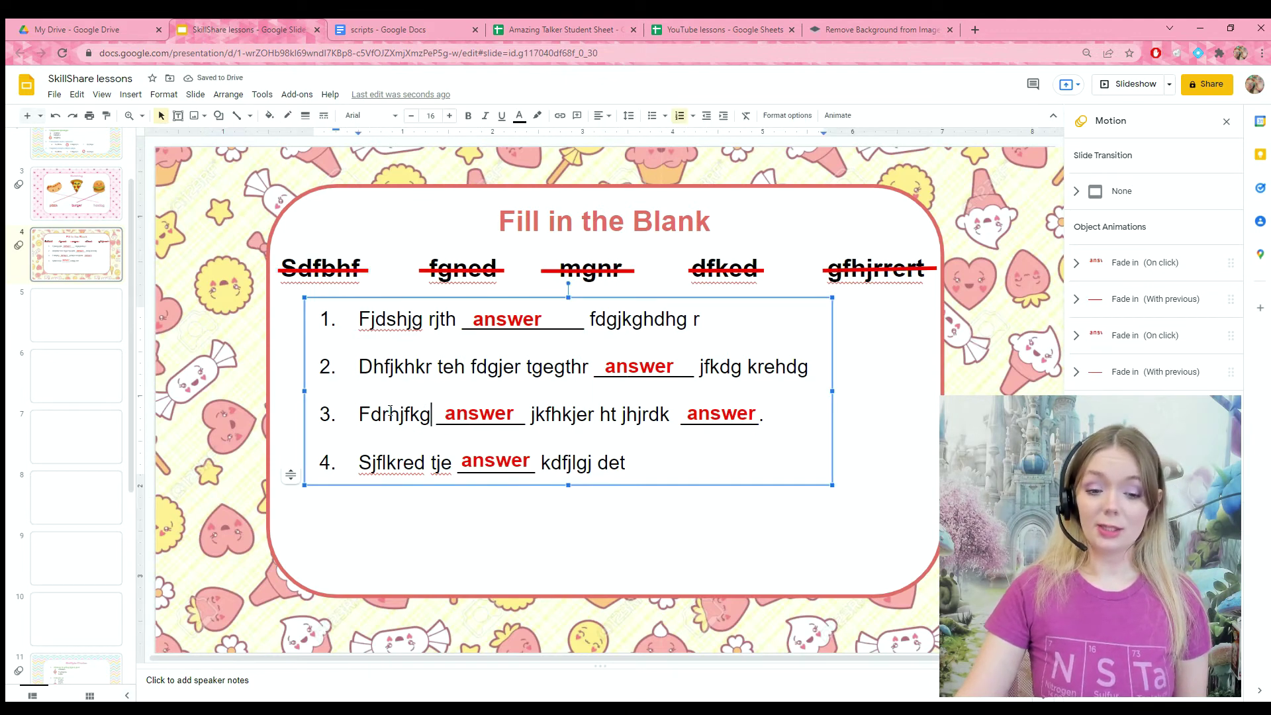
drag(400, 414, 797, 414)
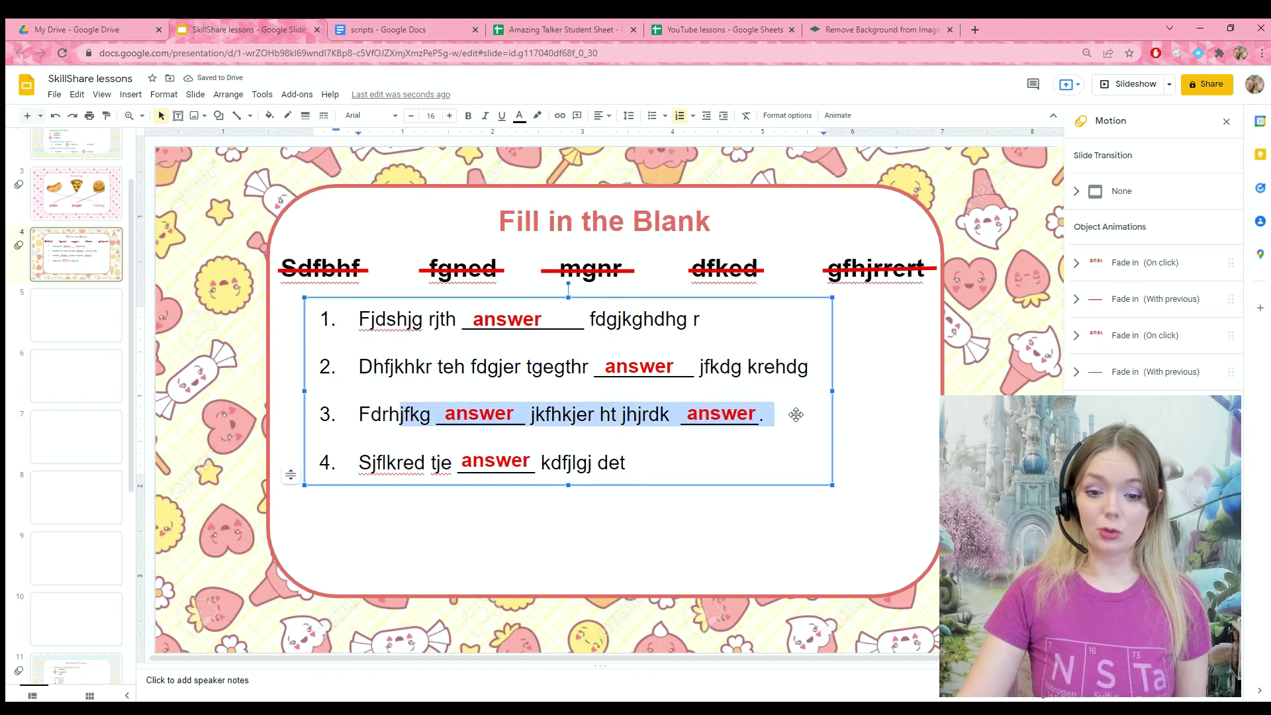
click(494, 411)
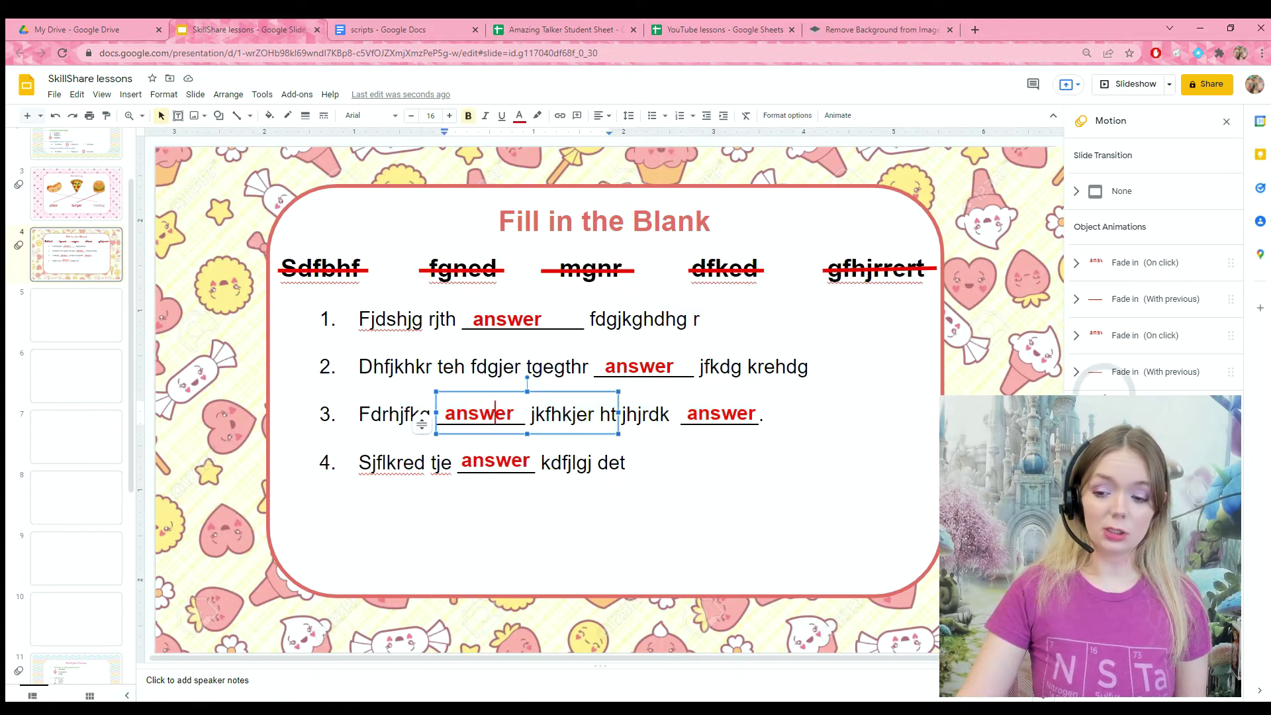
click(898, 268)
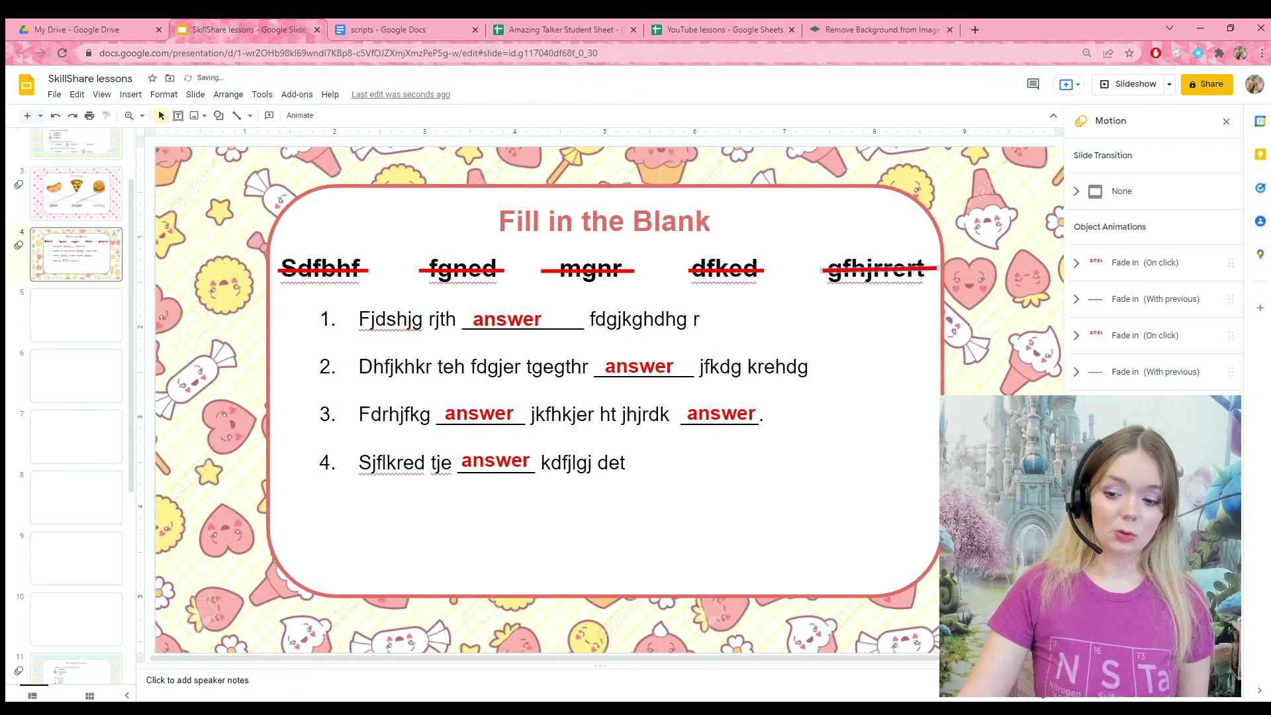
Add Fade in animations to the second answer in sentence 3 and to the lines over "fgned" and "mgnr".
click(689, 415)
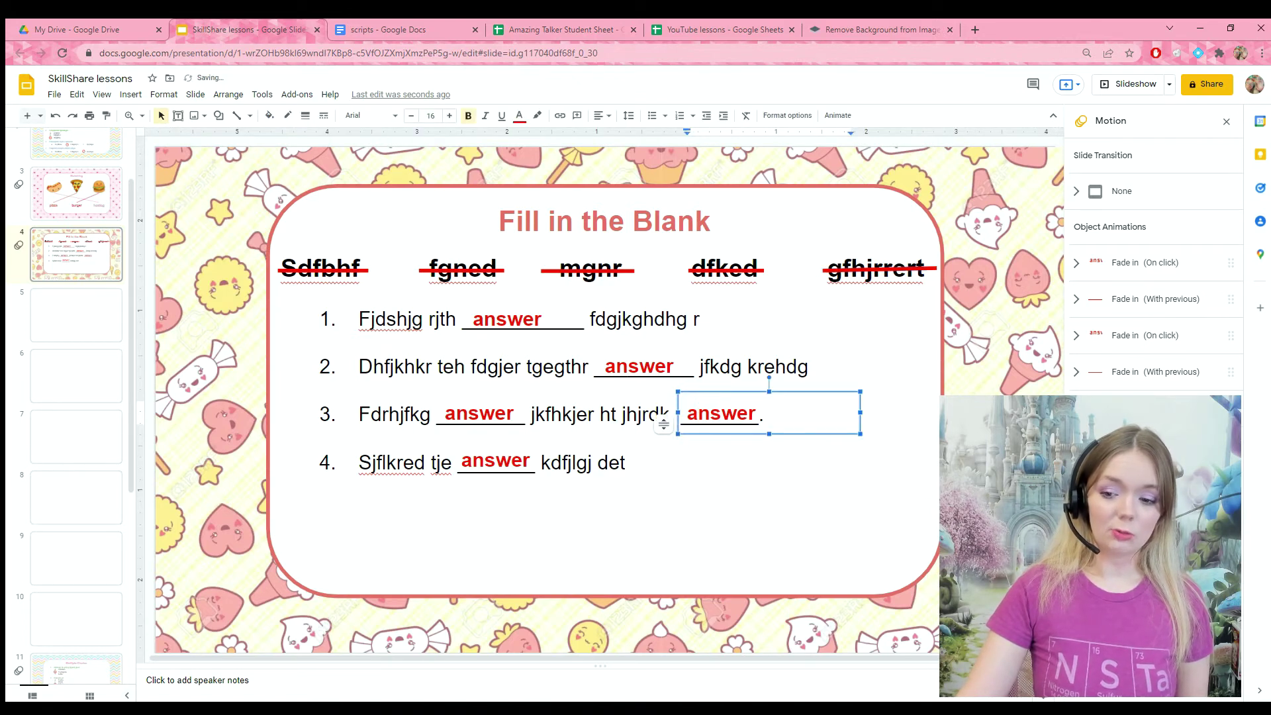
click(457, 271)
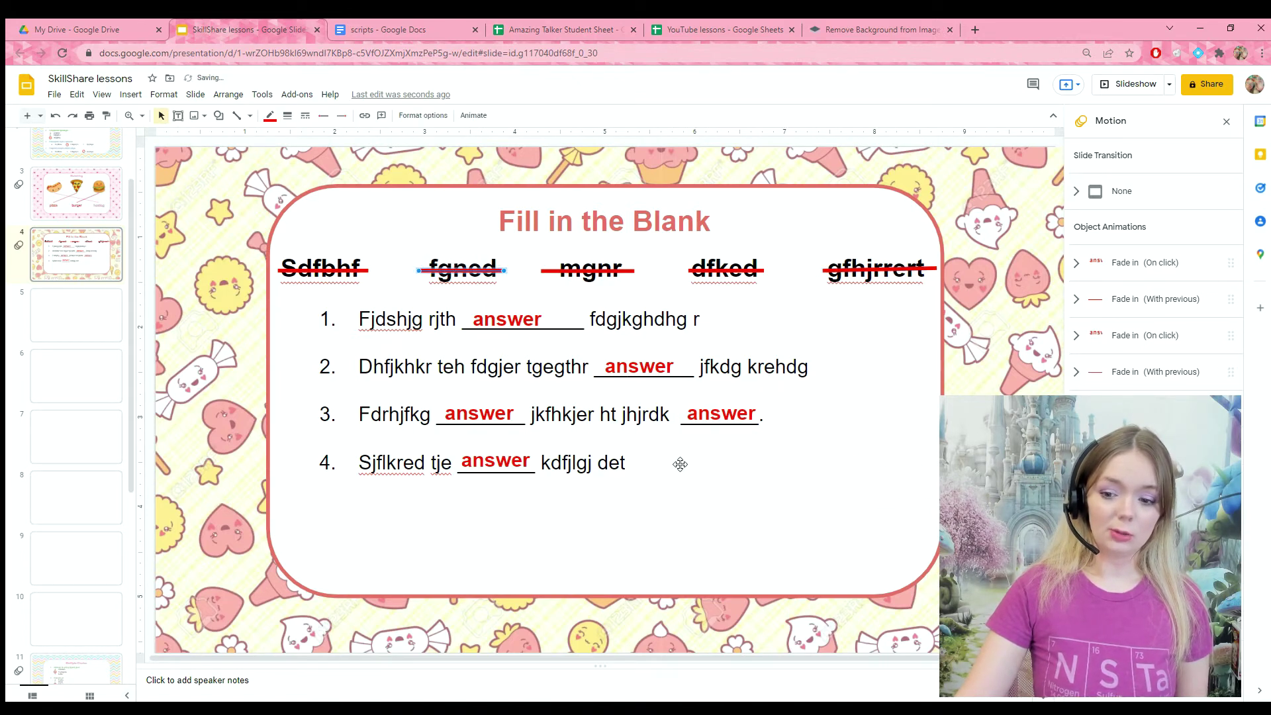
key(Delete)
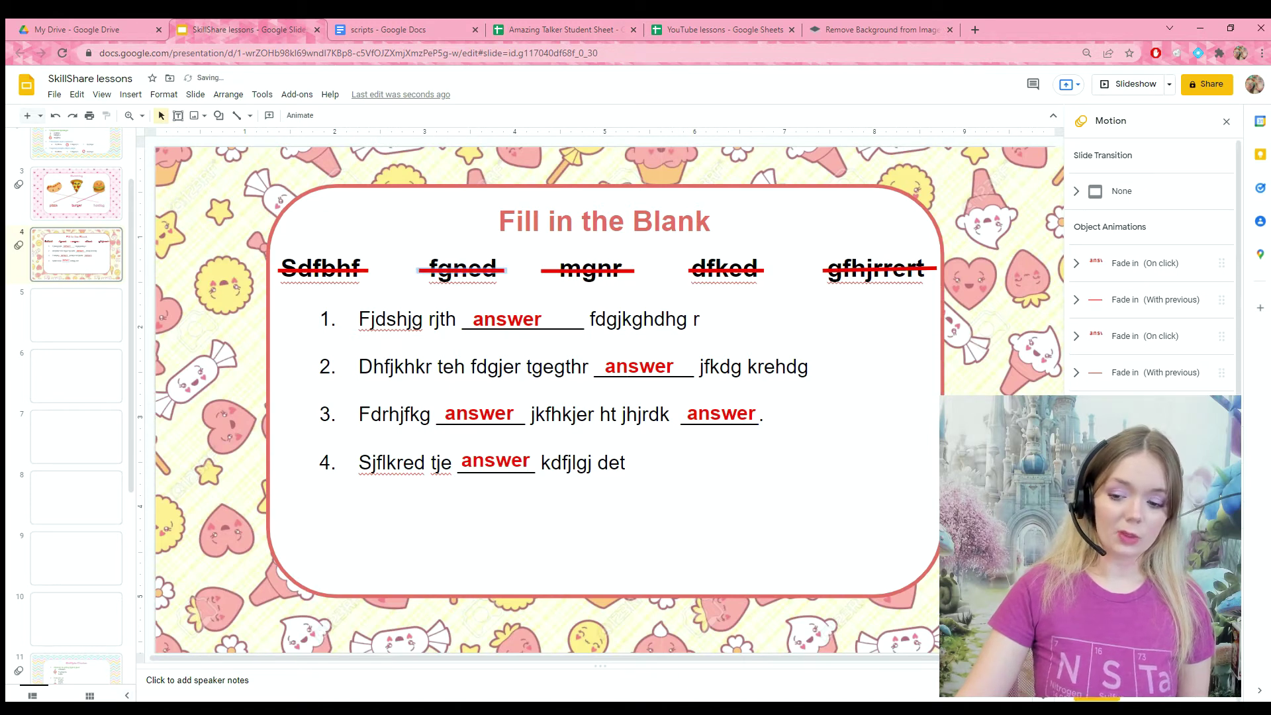
click(588, 270)
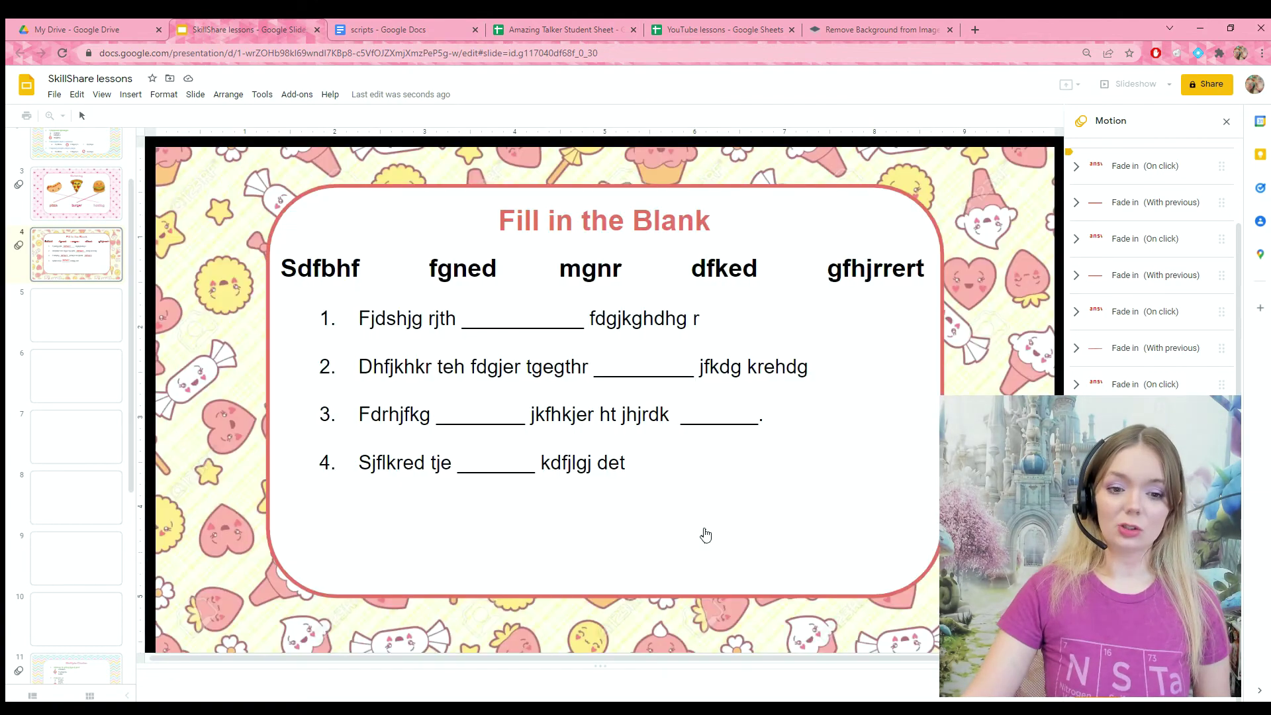
Play through the slide's animations to check that each answer appears together with its crossed-out word.
click(706, 535)
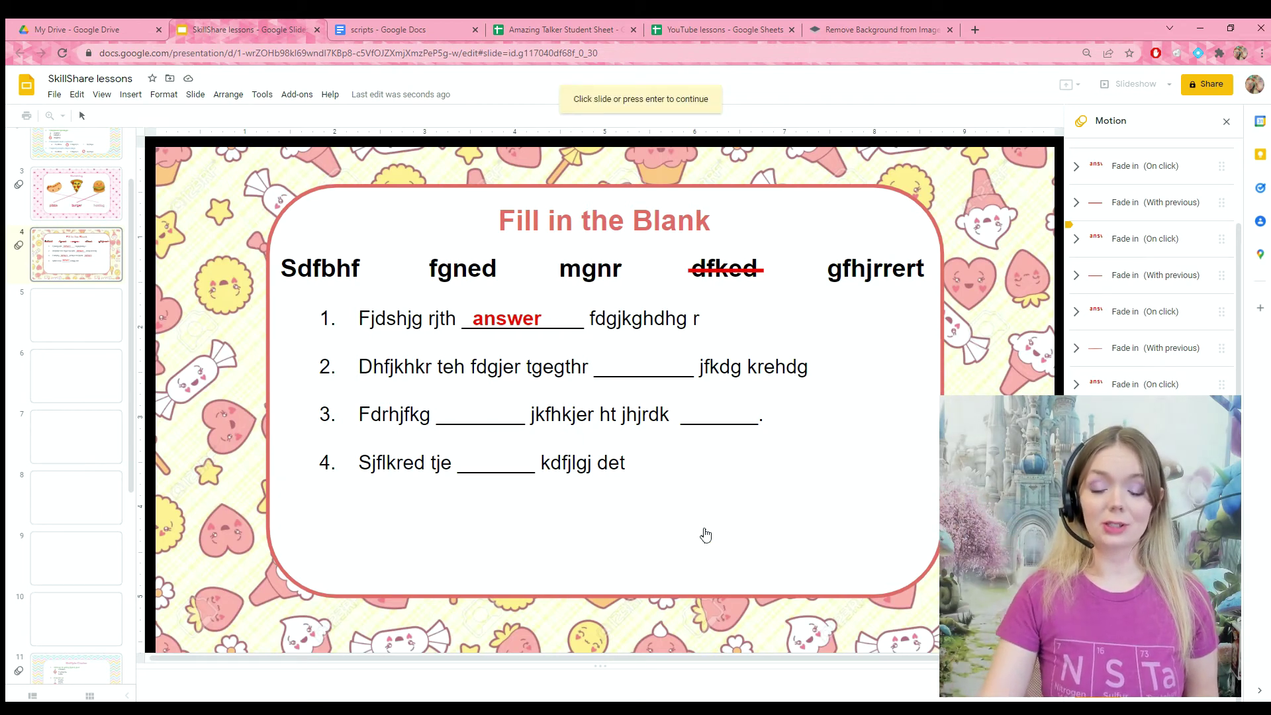
click(707, 533)
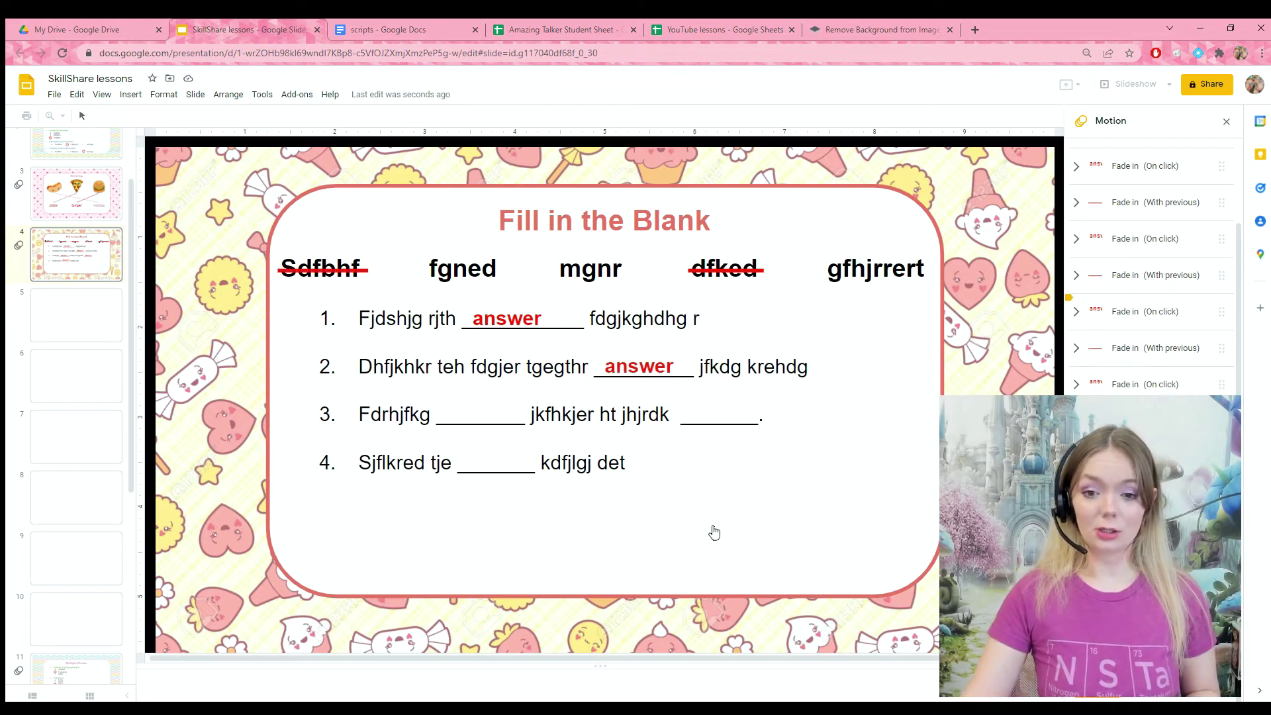
click(714, 532)
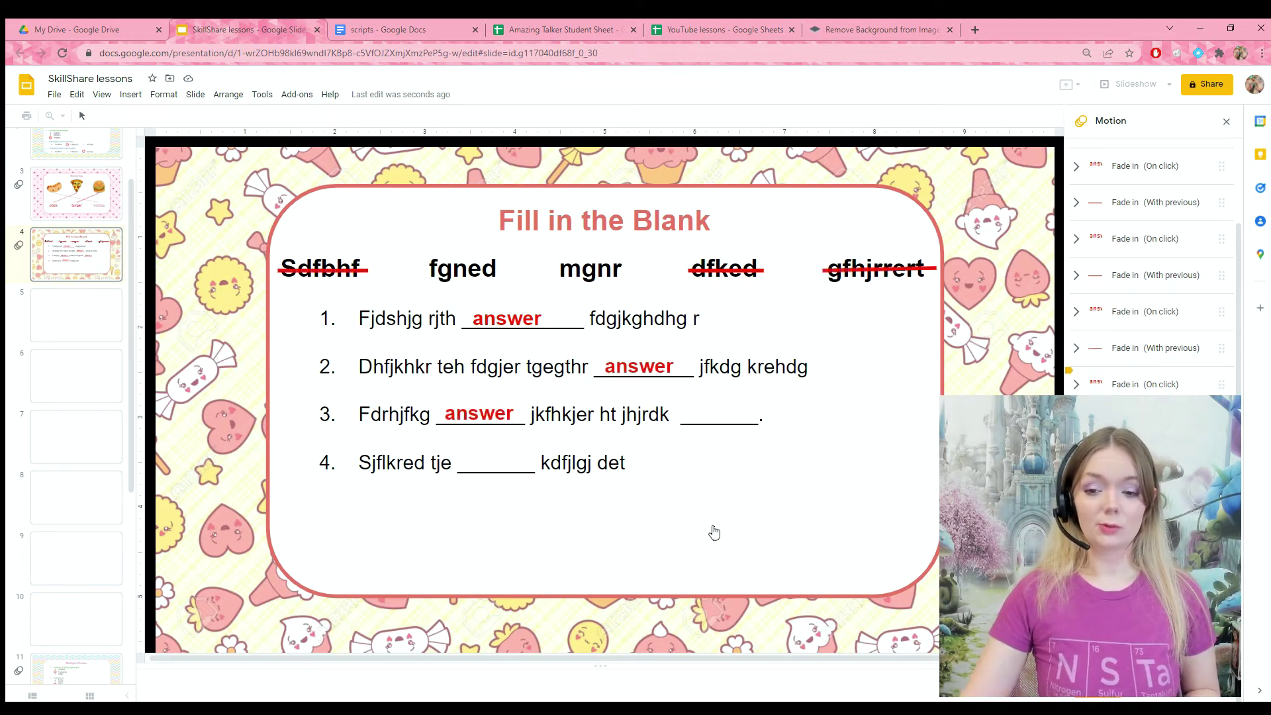
click(713, 532)
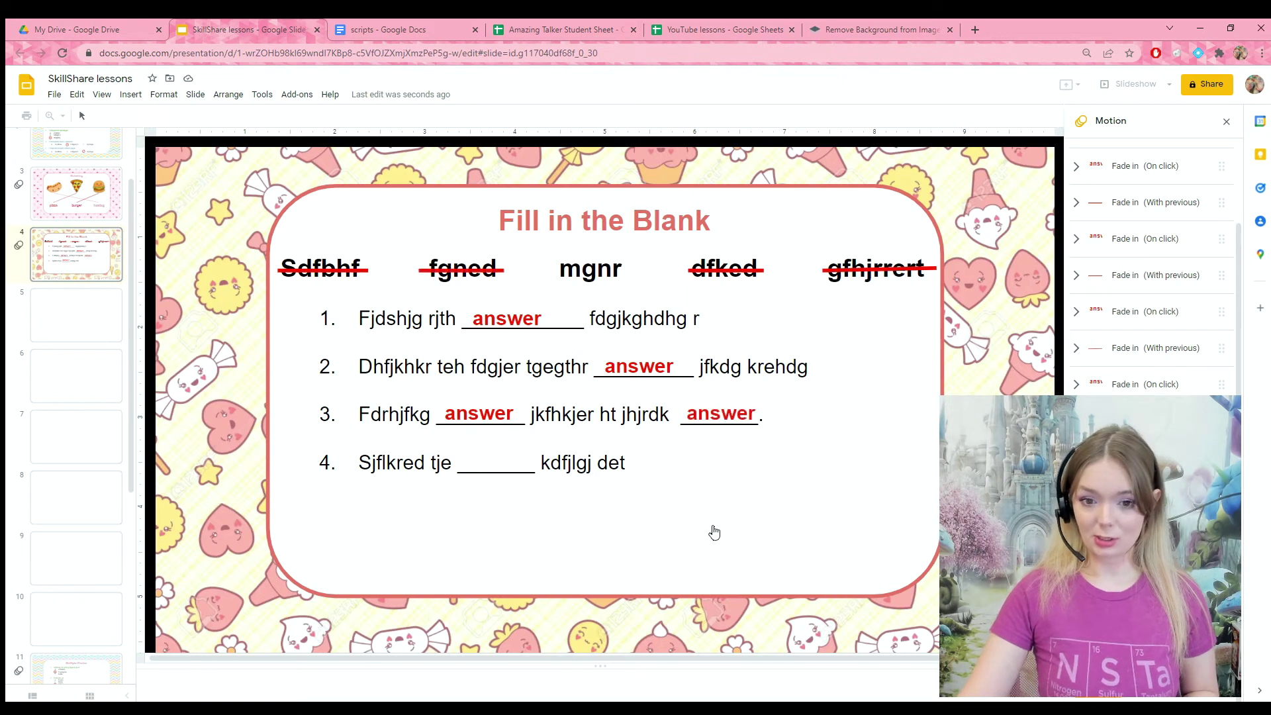
click(713, 532)
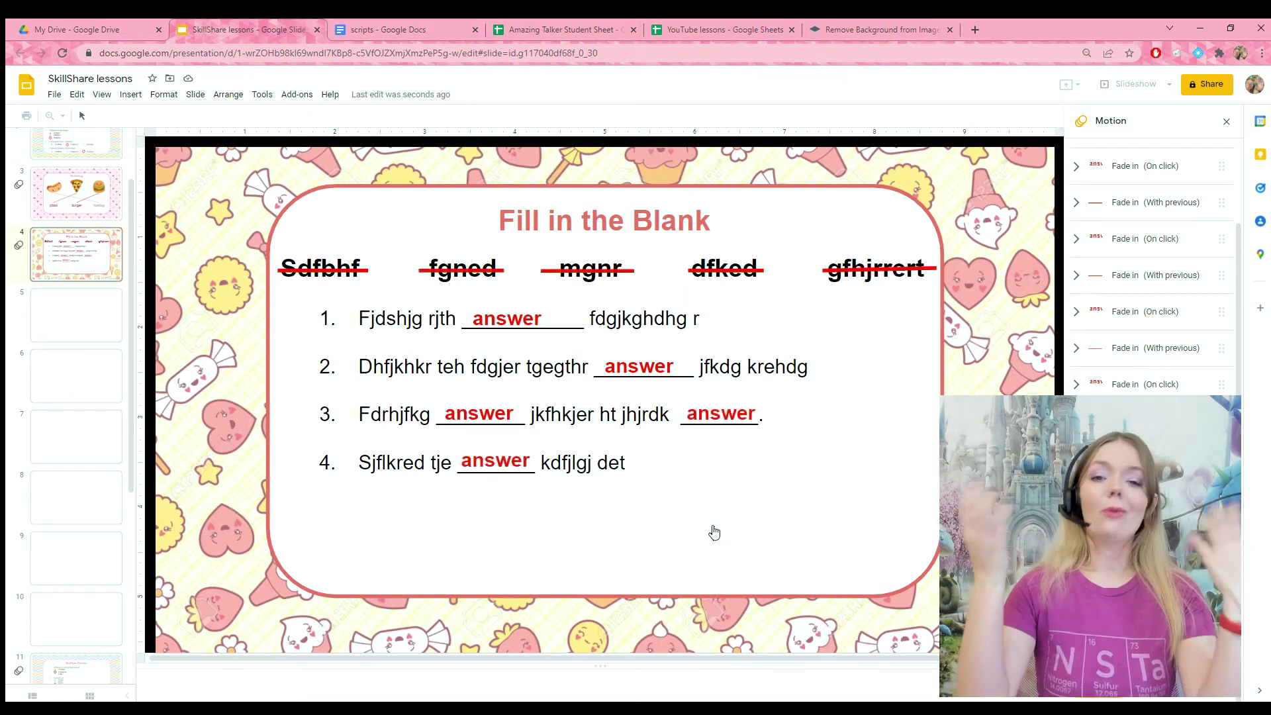